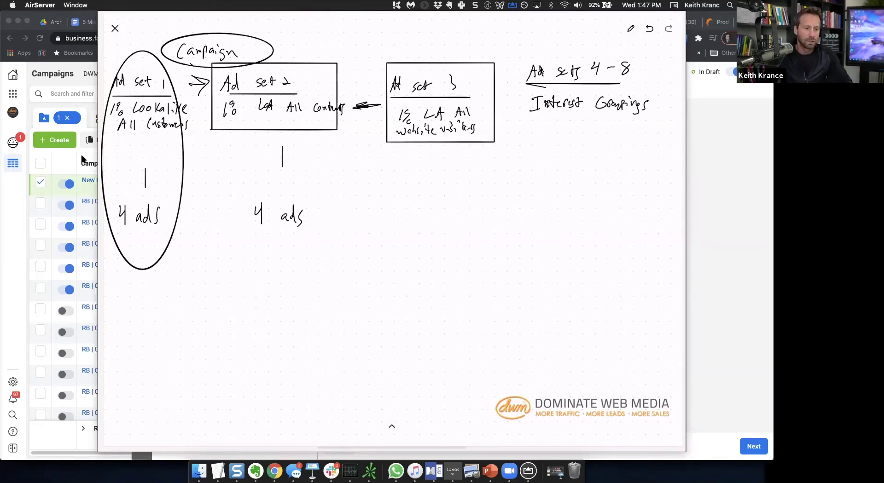
Step: Switch to the new ad set in Ads Manager and open the audience's detailed targeting for editing
left_click(205, 100)
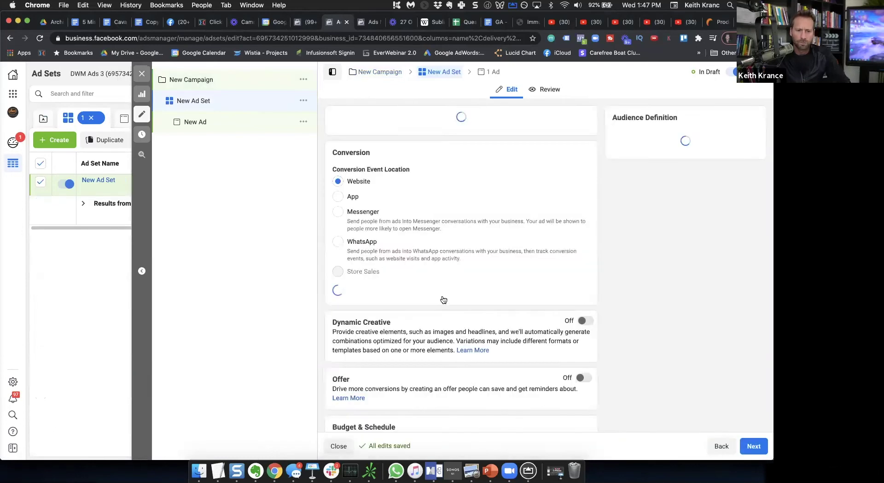
scroll(441, 299, "down", 5)
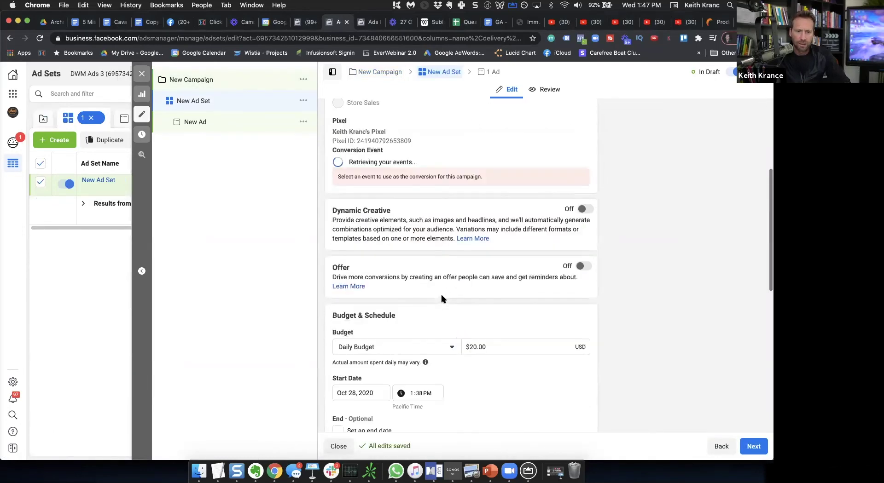
scroll(441, 299, "down", 10)
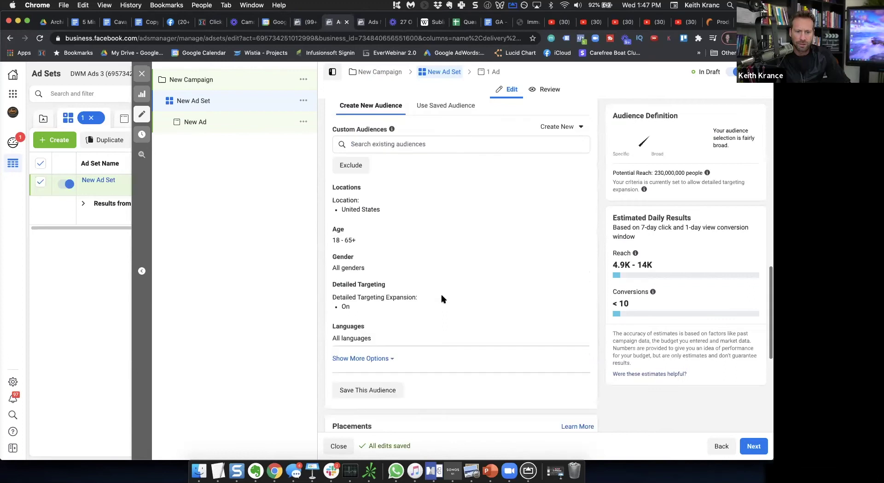
scroll(441, 299, "down", 3)
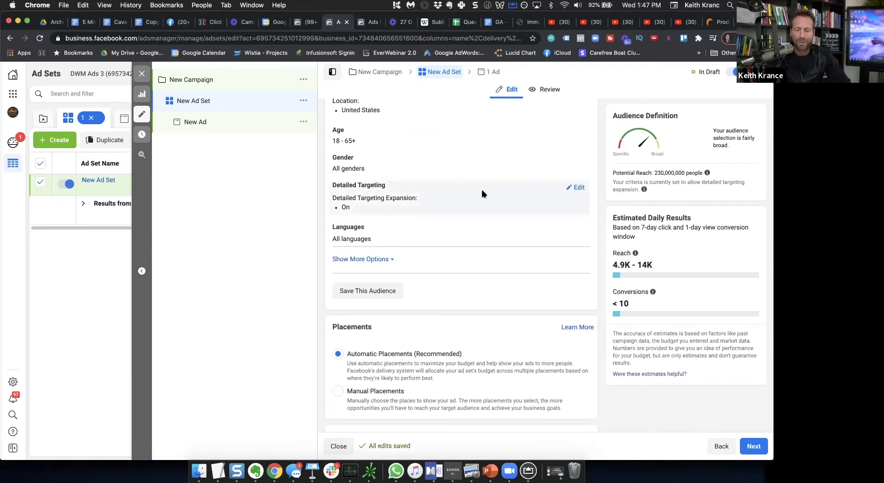
scroll(482, 193, "up", 2)
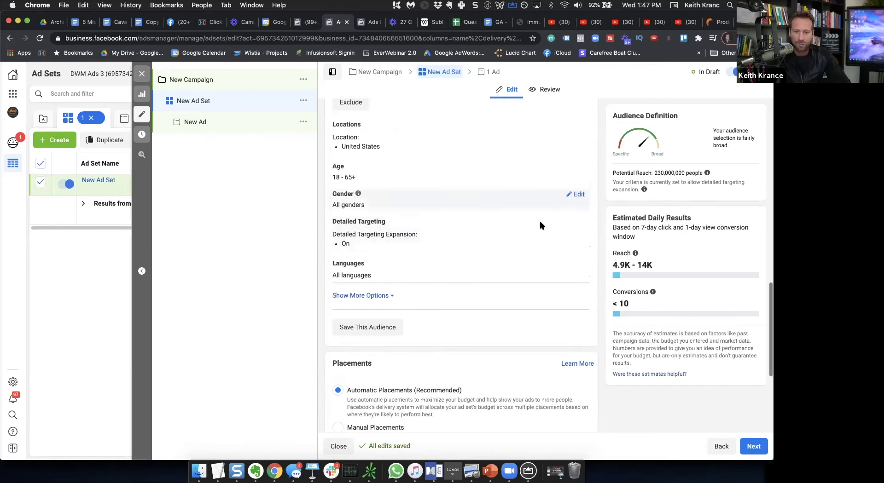
left_click(578, 225)
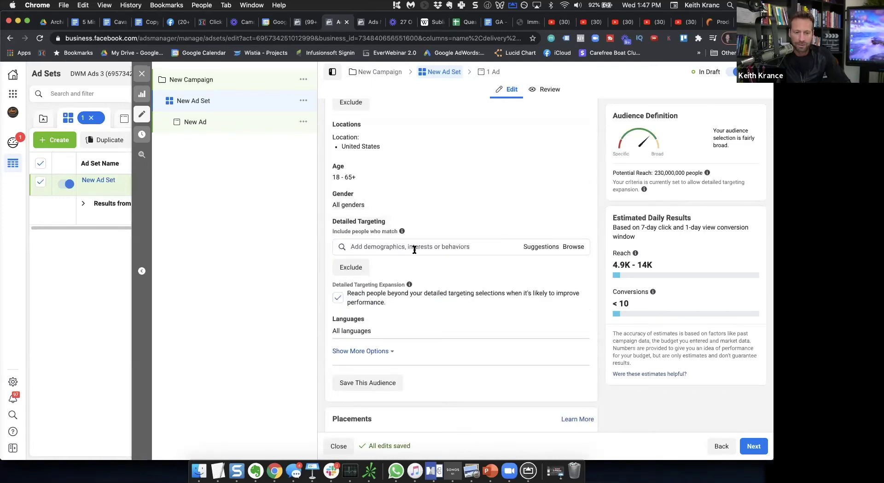
left_click(481, 228)
left_click(468, 244)
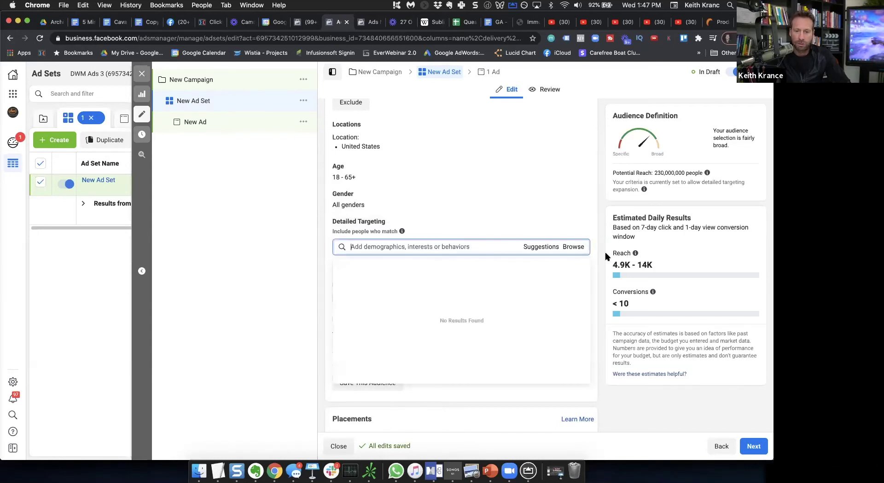
left_click(587, 234)
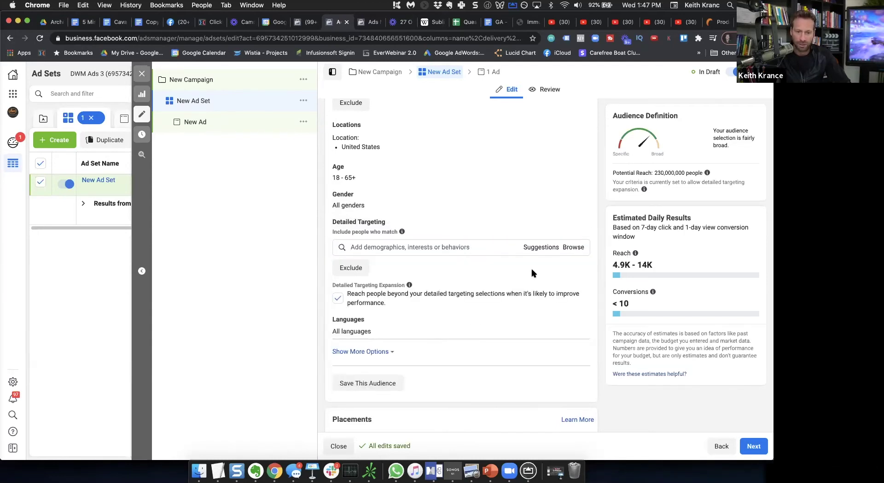
Step: Look over the ad set's budget, schedule and audience settings
scroll(532, 273, "up", 4)
scroll(531, 273, "down", 3)
scroll(532, 273, "down", 2)
scroll(532, 273, "up", 3)
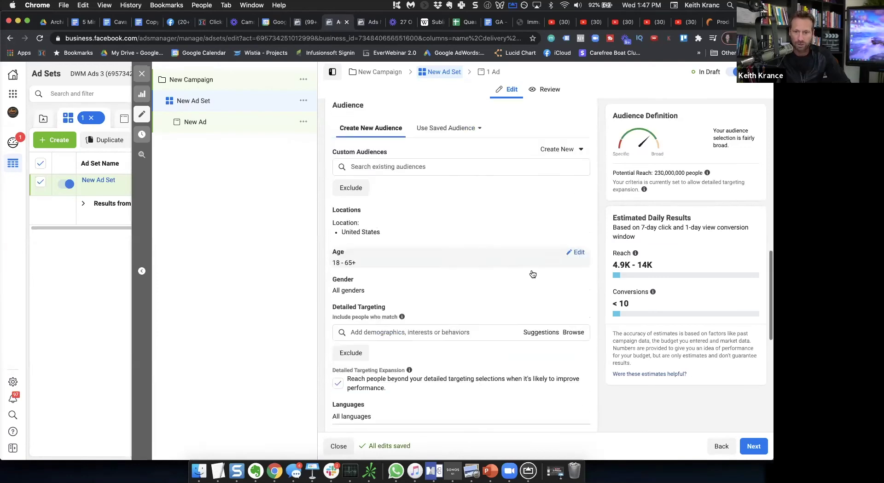
scroll(532, 273, "down", 5)
scroll(531, 273, "up", 3)
scroll(531, 273, "up", 10)
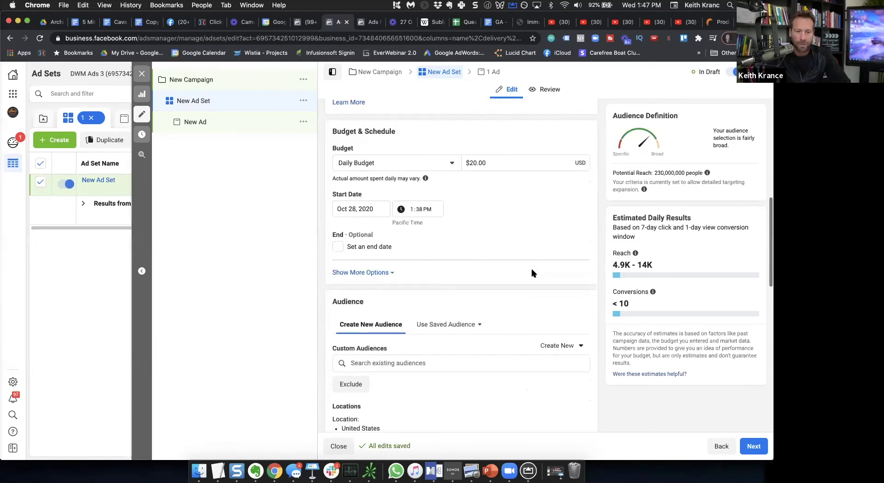
scroll(532, 273, "down", 10)
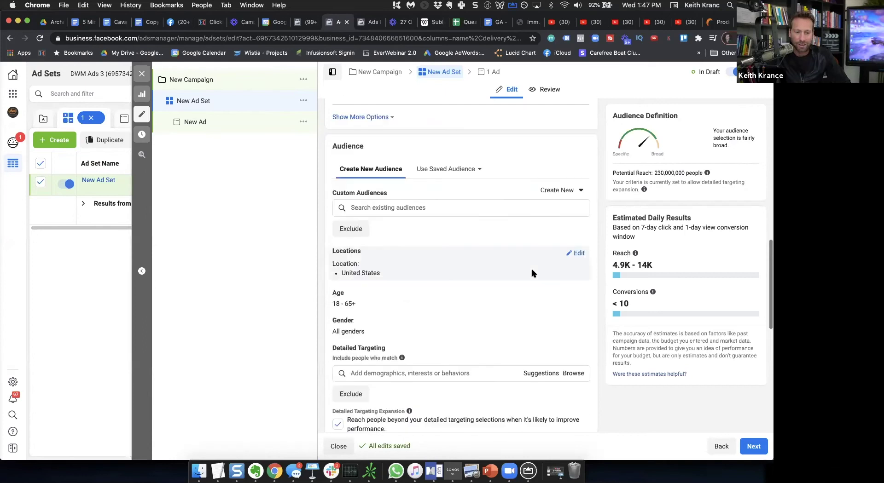
Step: Turn off detailed targeting expansion for the ad set's audience
scroll(532, 274, "down", 1)
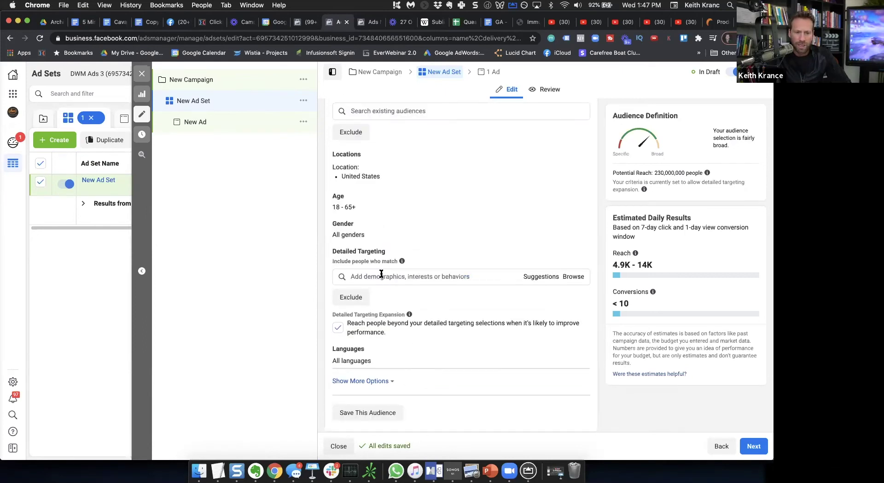
scroll(364, 272, "down", 1)
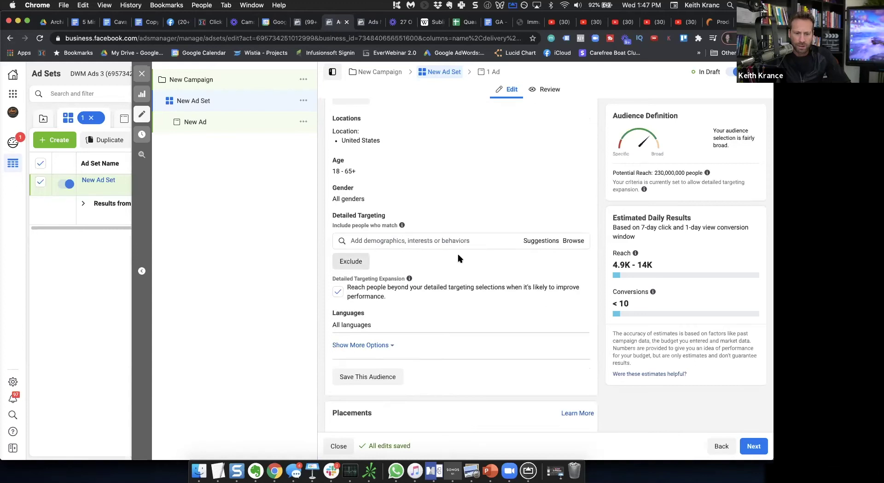
scroll(368, 255, "down", 1)
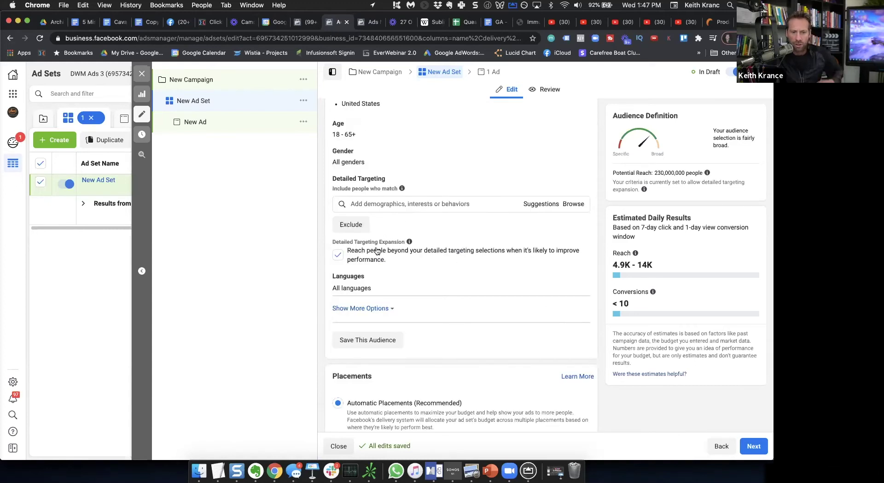
left_click(338, 257)
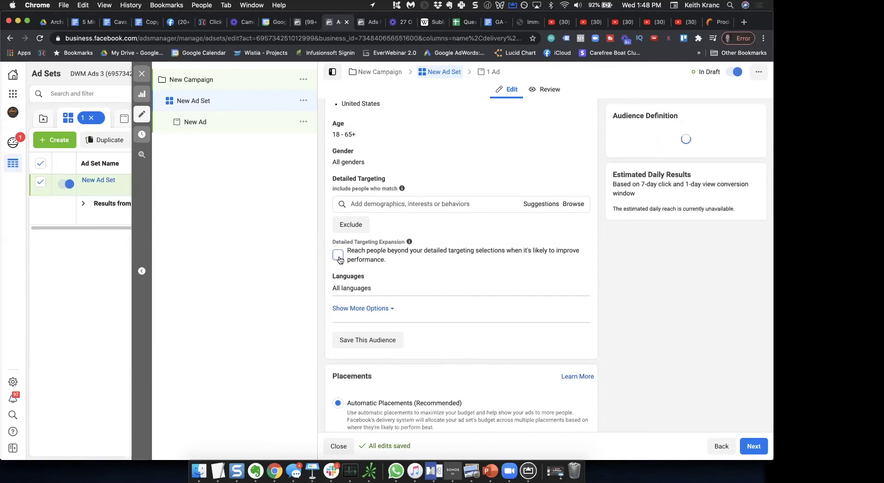
mouse_move(636, 239)
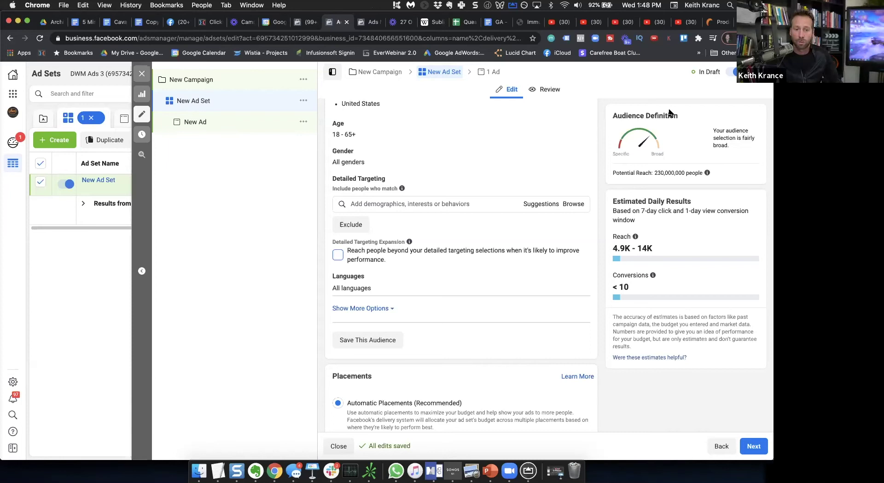
Step: Search detailed targeting for "detox", add the Detox interest and look through the related interest suggestions
left_click(438, 206)
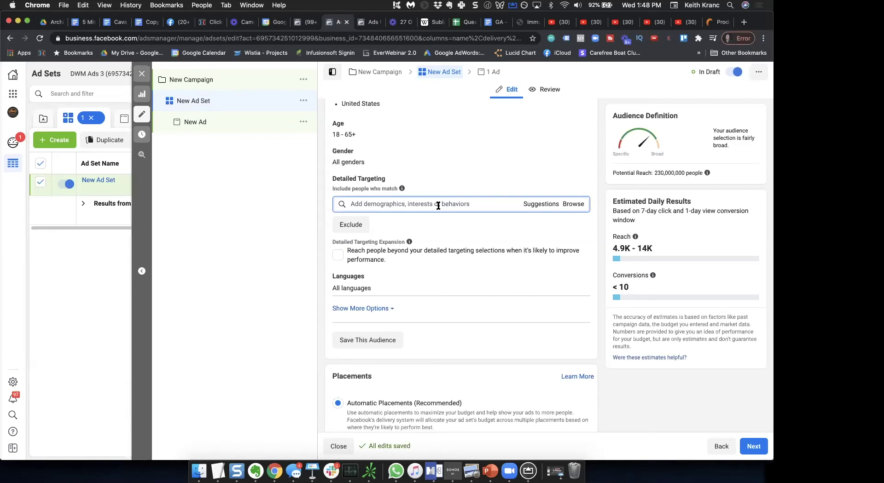
type("detox")
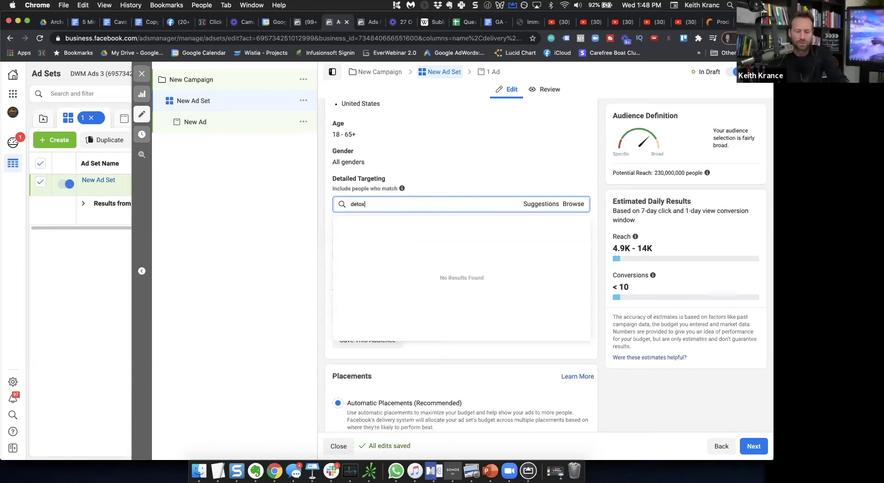
double_click(425, 207)
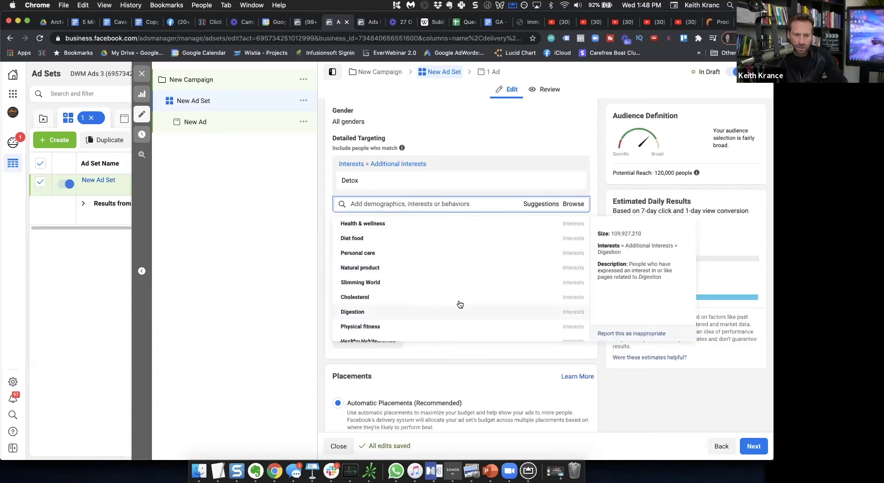
scroll(416, 290, "up", 1)
scroll(402, 263, "down", 1)
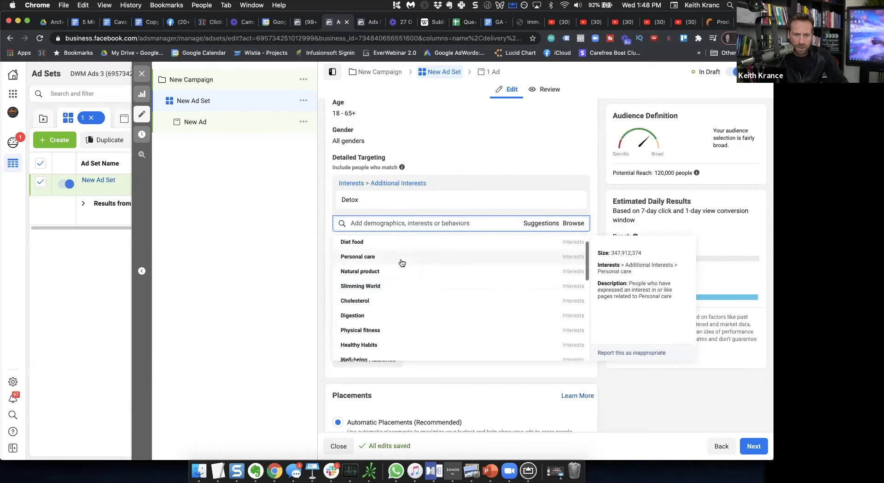
scroll(400, 258, "up", 1)
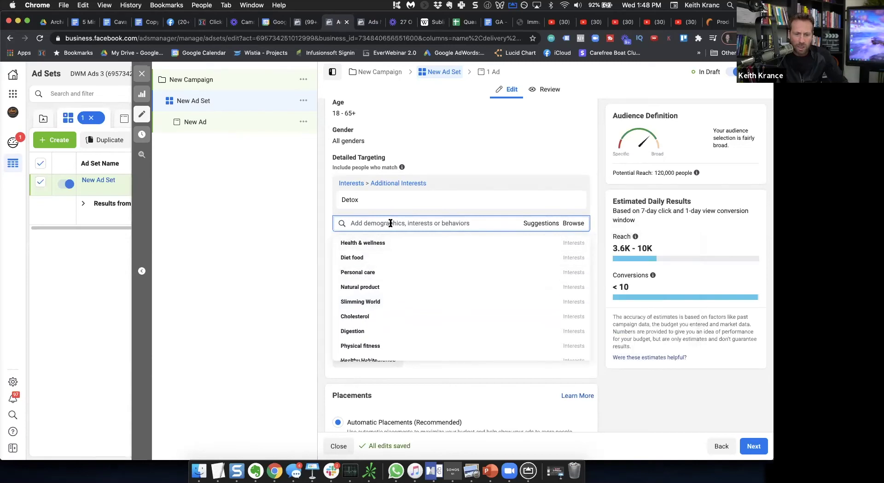
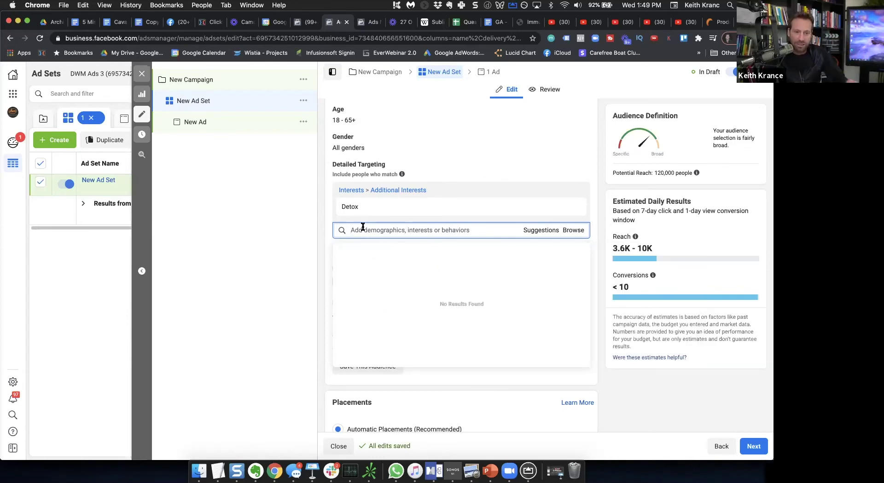
Step: Add the interests Detoxification foot pads and Master Cleanse by searching for "detox" and "cleanse"
type("detox")
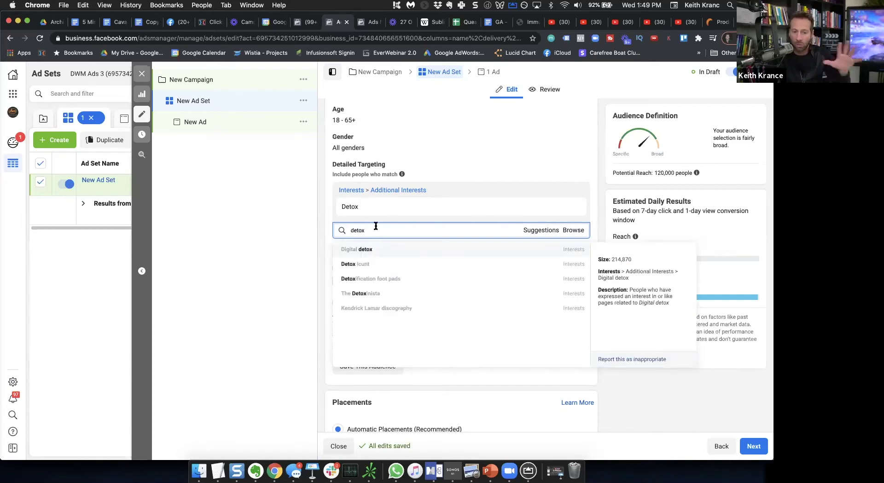
left_click(383, 280)
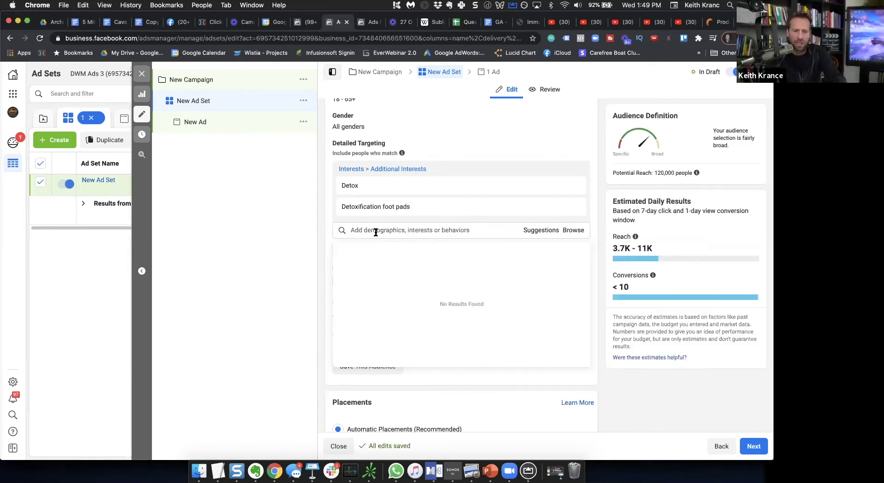
type("cleanse")
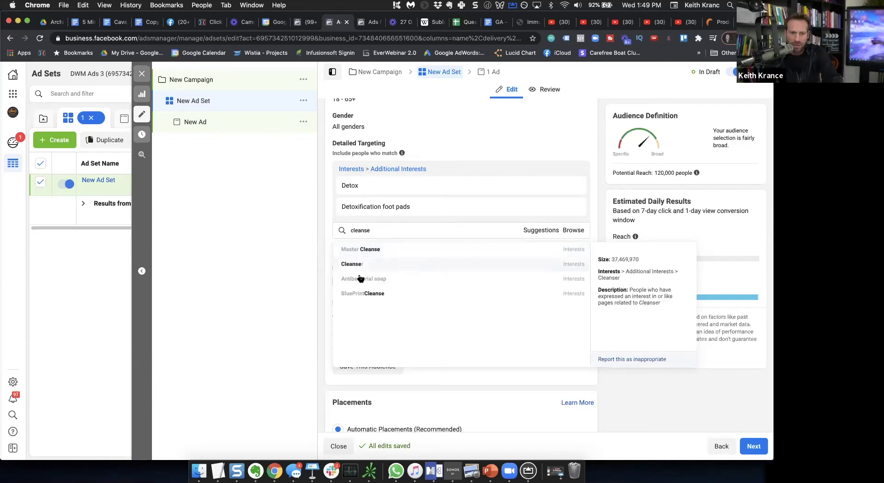
left_click(371, 249)
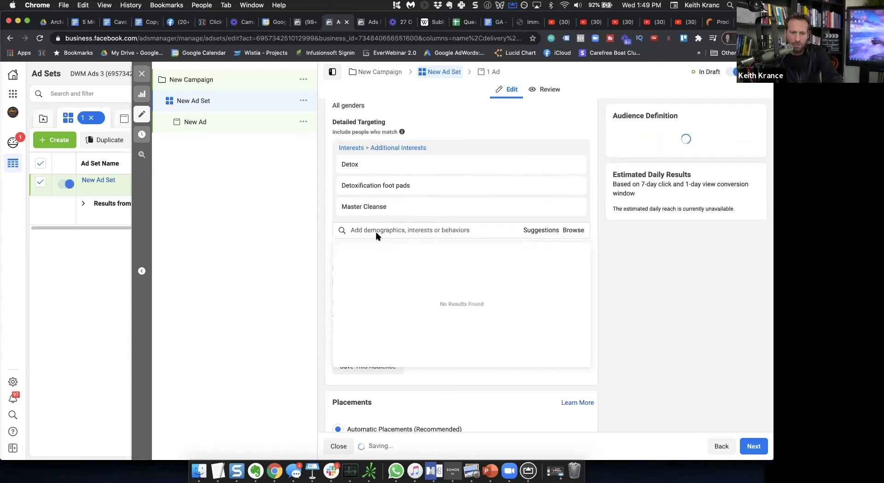
Step: Search the targeting interests for "cleanse" and "body cleanse", clearing each search without adding anything
type("cleanse")
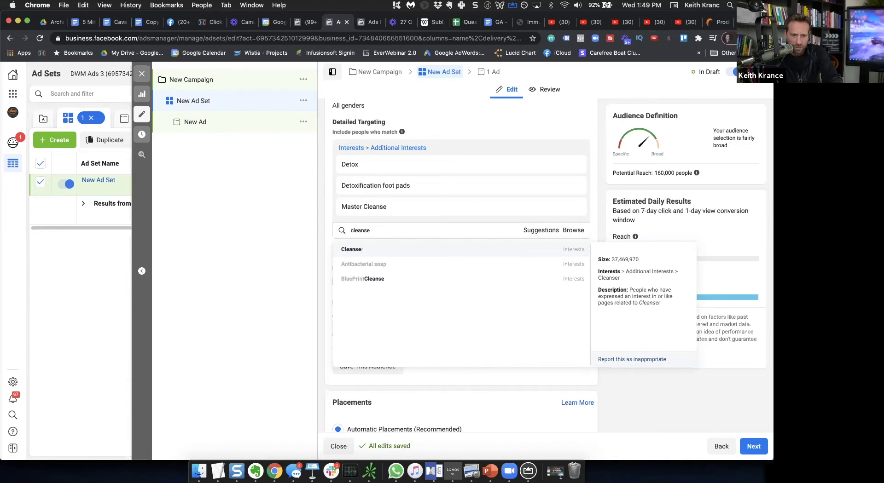
key("BackSpace")
key("BackSpace")
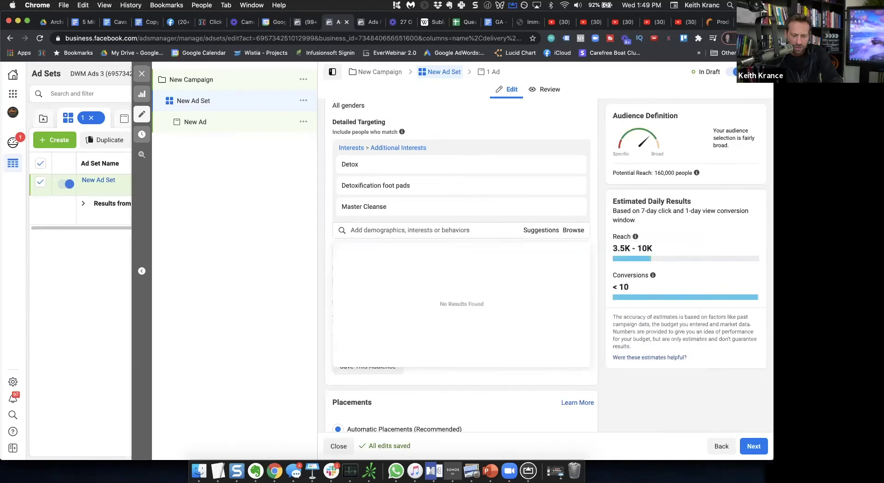
type("body ch")
key("BackSpace")
type("leanse")
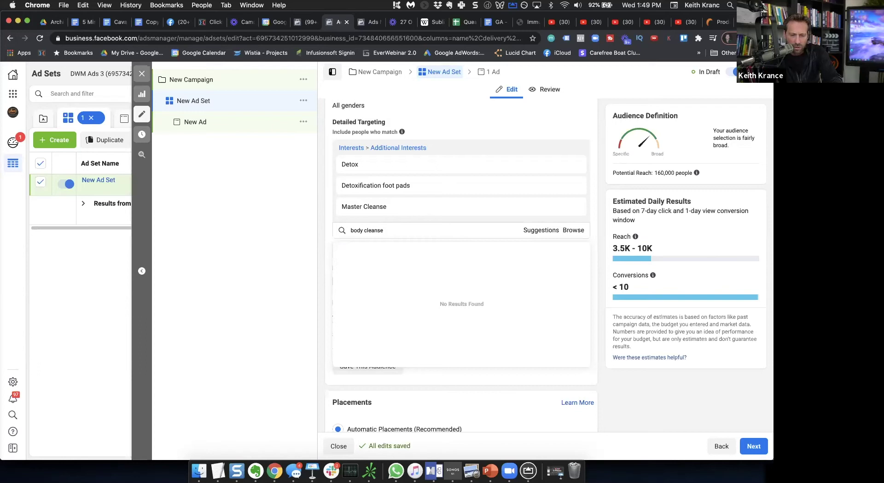
left_click_drag(393, 229, 351, 227)
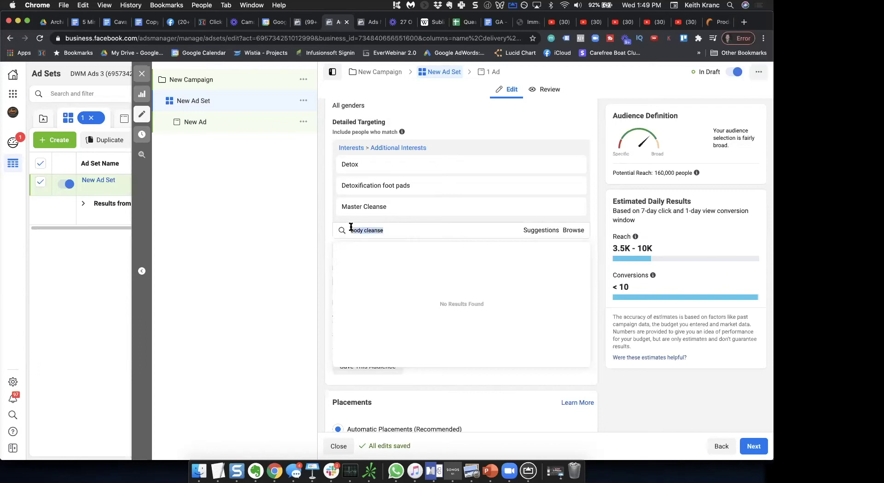
key("BackSpace")
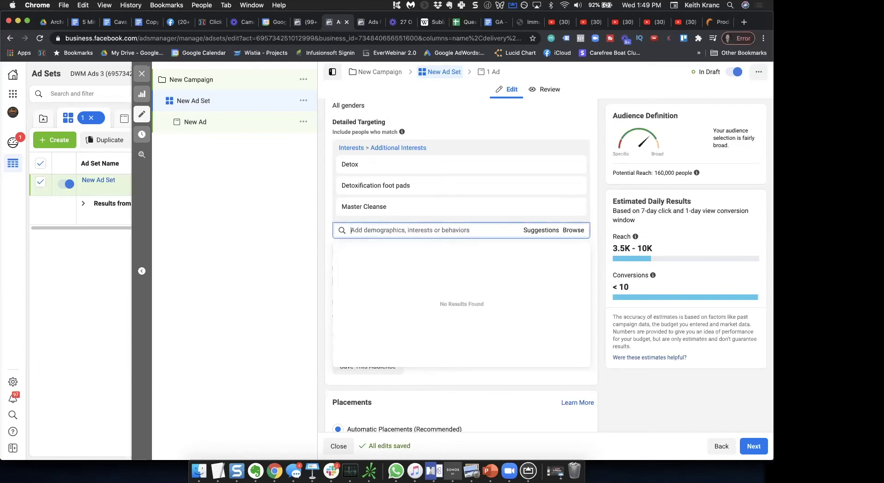
Step: Search the targeting interests for "sauna" and clear the search without adding anything
type("sauna")
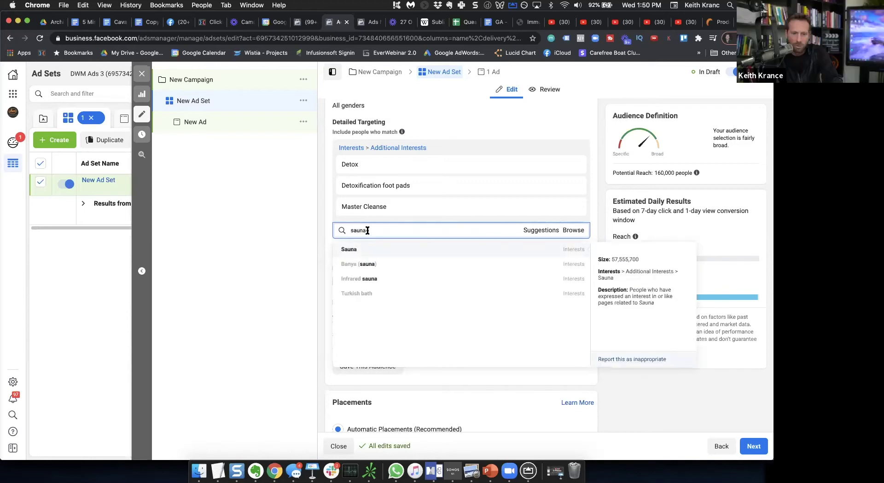
key("BackSpace")
key("BackSpace")
key("BackSpace")
key("BackSpace")
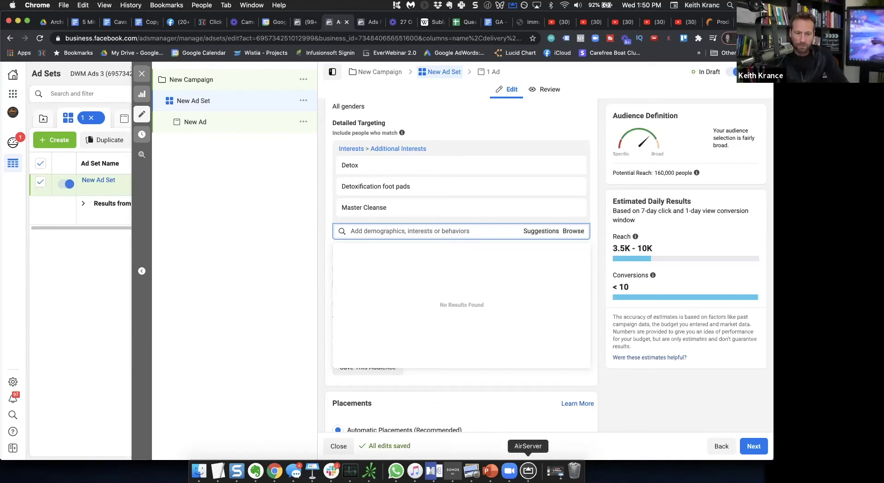
Step: Remove the Master Cleanse, Detoxification foot pads and Detox interests from the ad set's detailed targeting
left_click(528, 471)
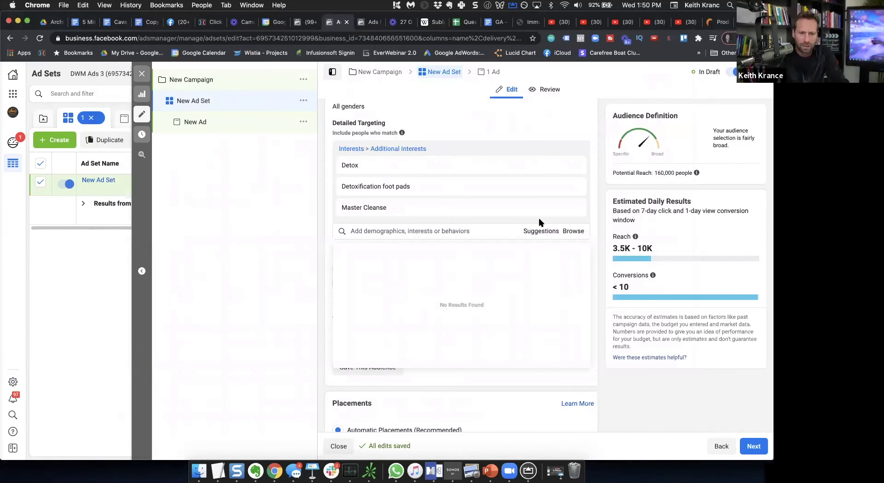
left_click(571, 210)
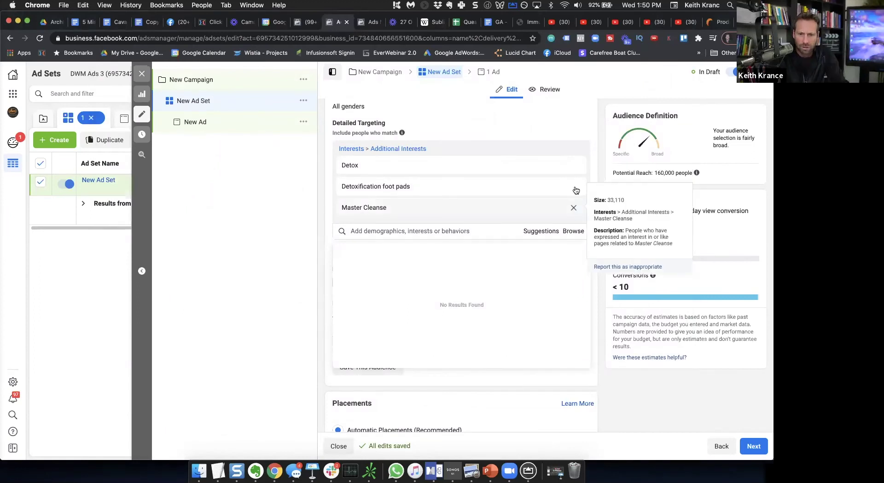
left_click(573, 187)
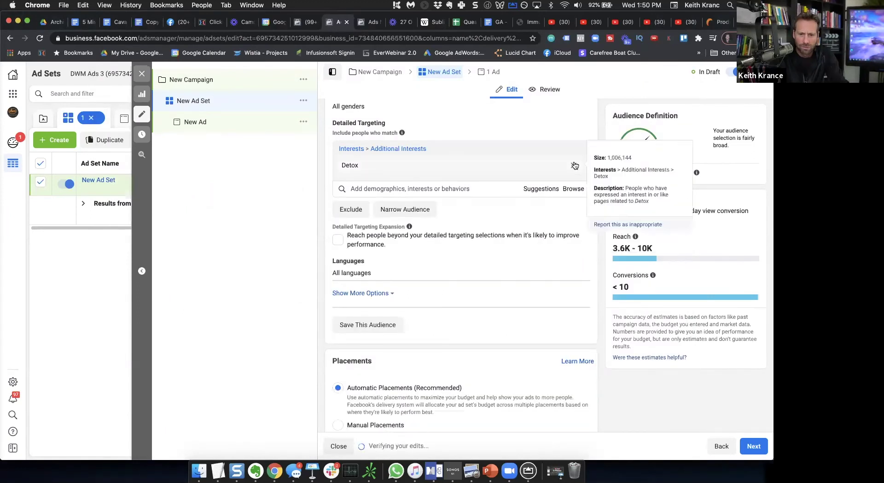
left_click(573, 165)
Step: Search the detailed targeting for "sauna" and add the Infrared sauna interest
left_click(419, 149)
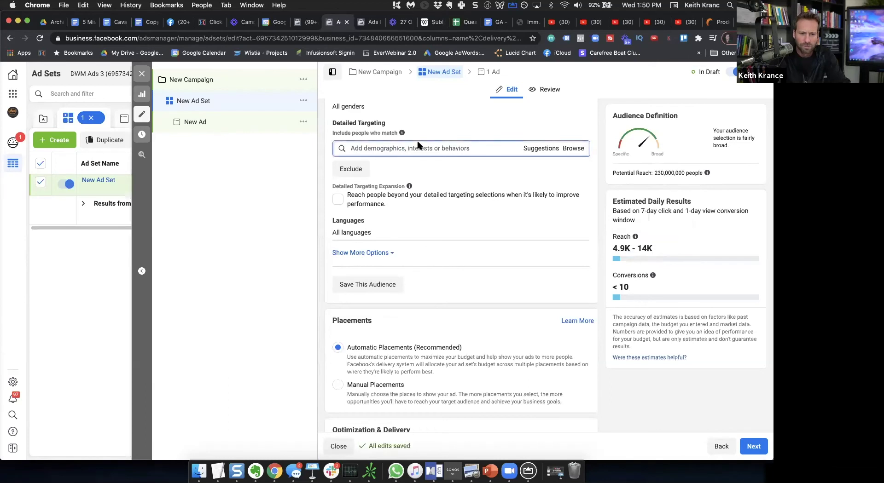
type("sauna")
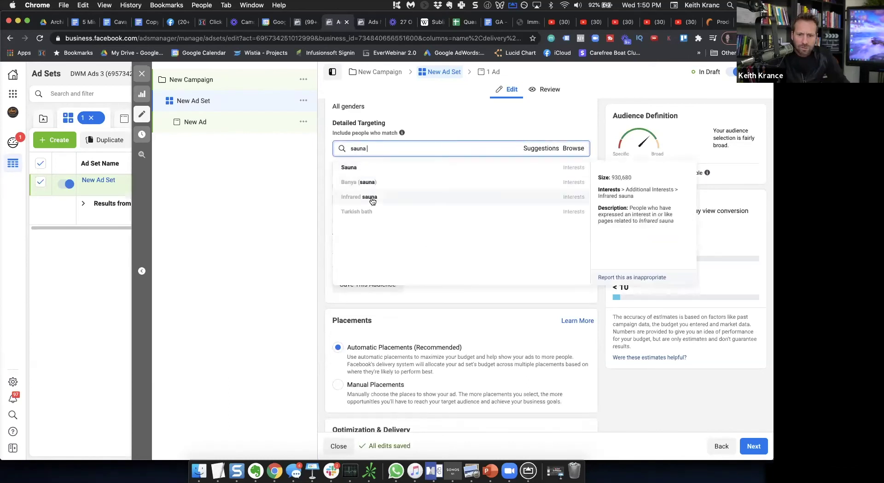
left_click(372, 198)
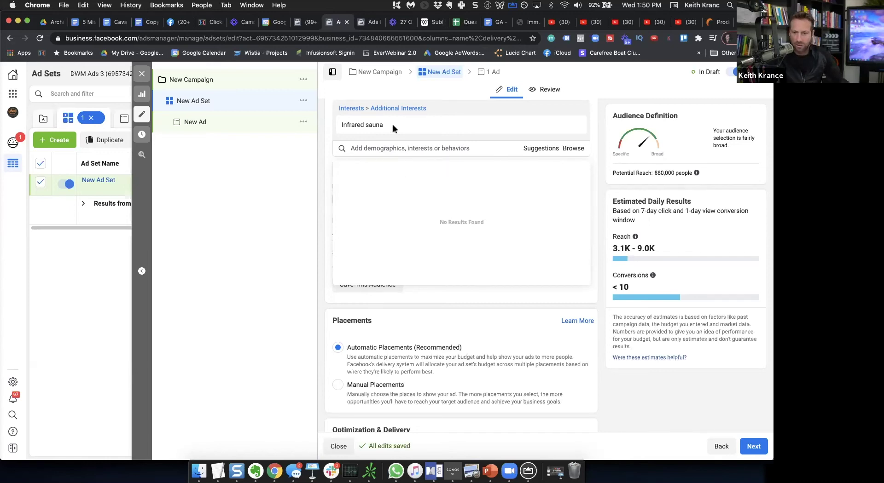
Step: Search the targeting interests for "detox" and clear the search without adding anything
left_click(374, 147)
type("detox")
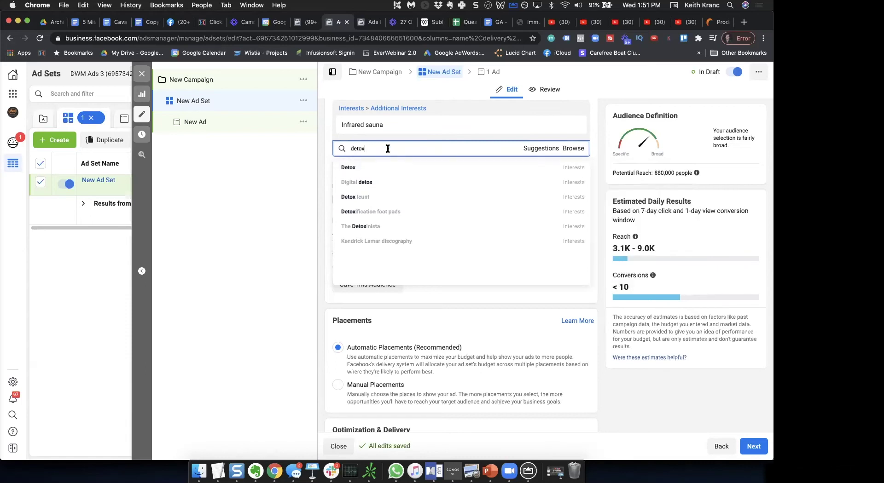
key("BackSpace")
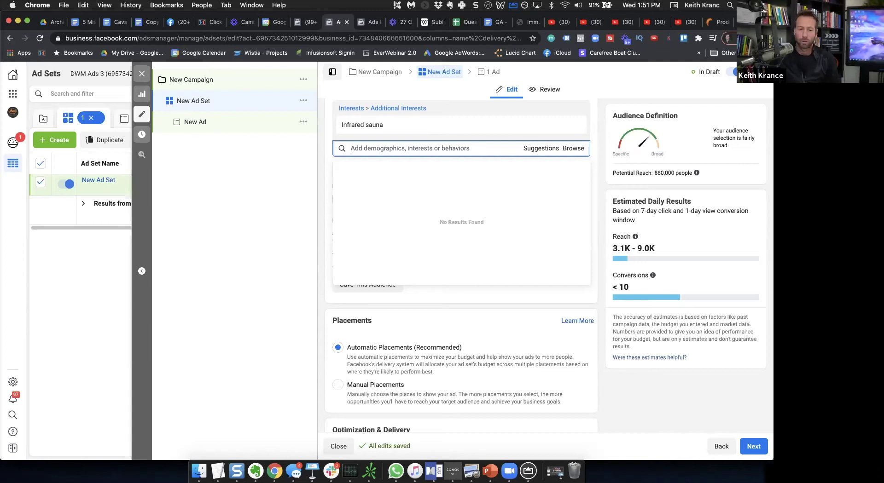
Step: Search the targeting interests for "biohacking", check the Biohacking interest's details and clear the search without adding it
type("bio")
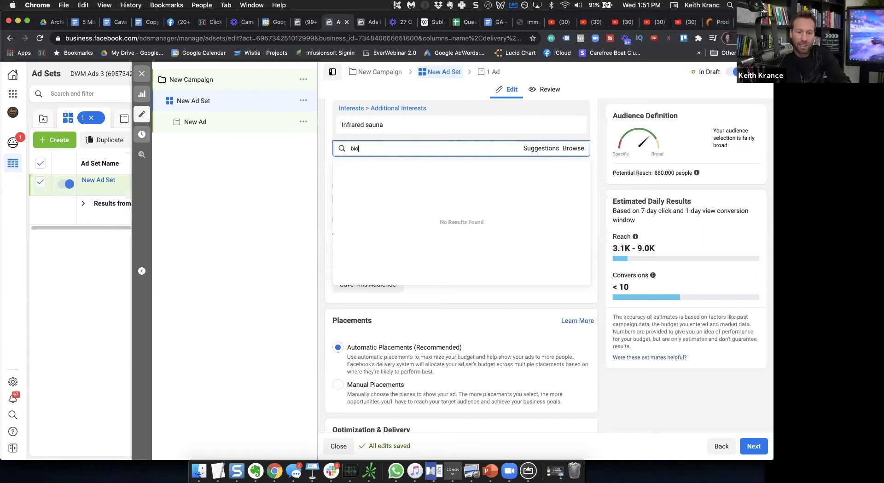
type("hacking")
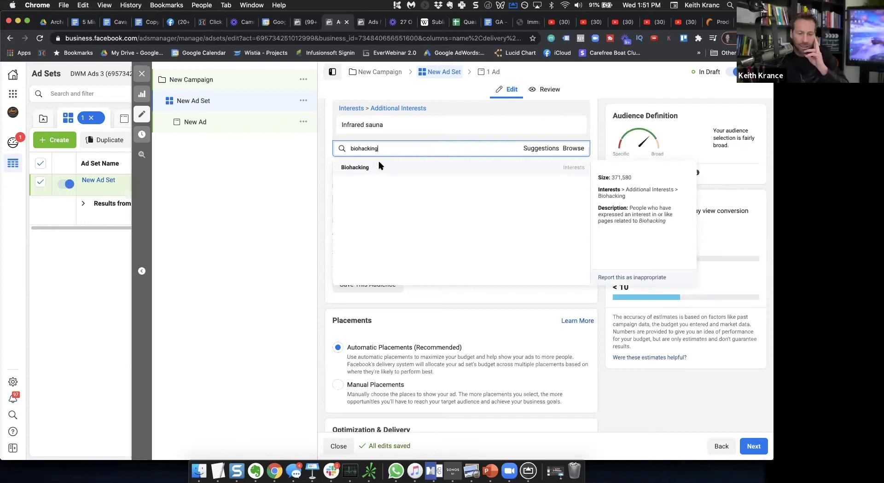
scroll(382, 156, "up", 1)
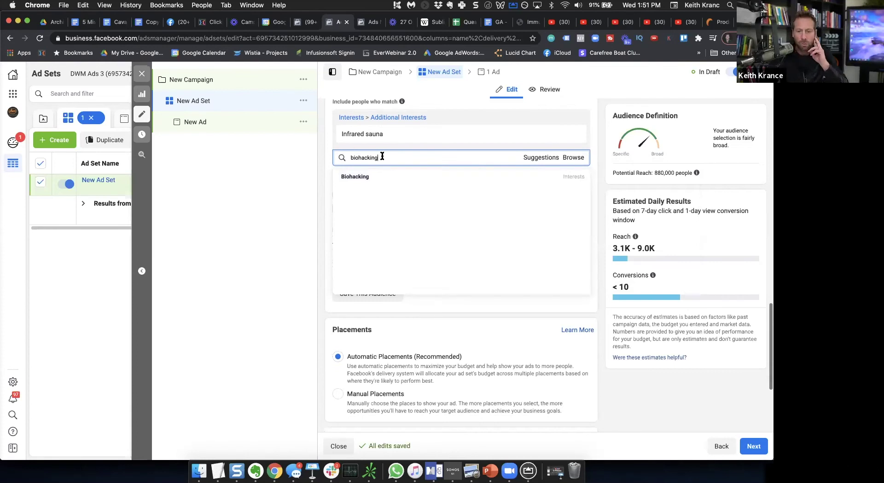
key("BackSpace")
key("BackSpace")
key("BackSpace")
key("BackSpace")
key("BackSpace")
key("BackSpace")
key("BackSpace")
key("BackSpace")
key("BackSpace")
key("BackSpace")
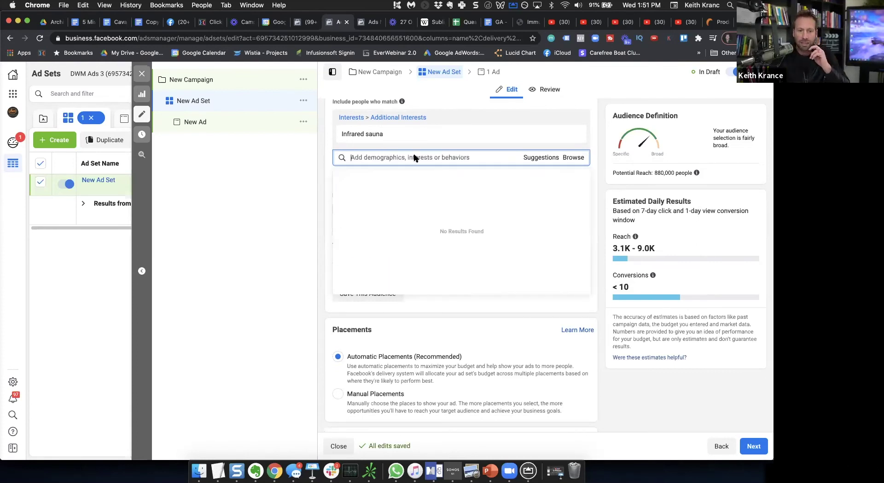
Step: Review the ad set's audience settings, and switch to the AirServer whiteboard with the campaign and ad set plan
scroll(415, 157, "up", 10)
scroll(415, 158, "down", 4)
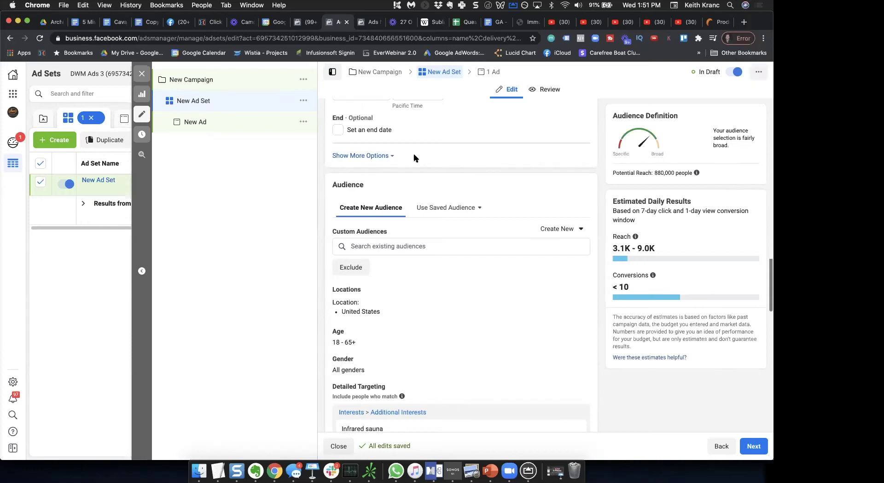
scroll(414, 158, "down", 4)
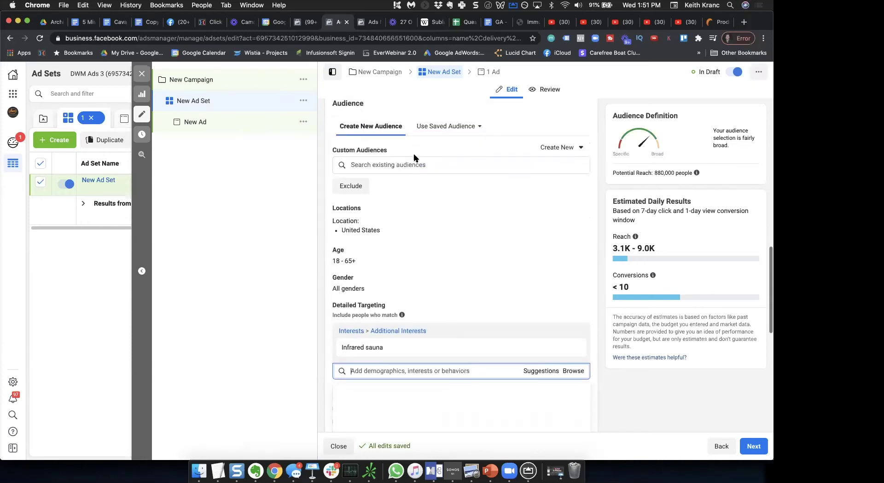
scroll(410, 174, "down", 6)
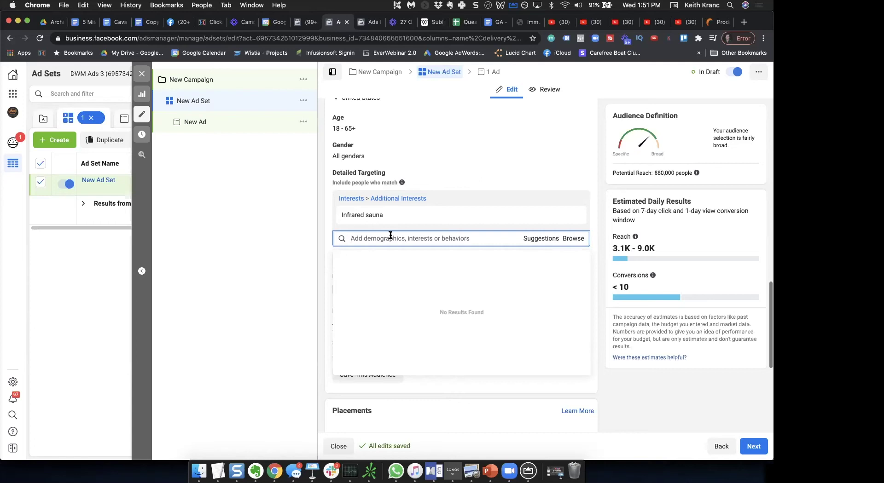
key("super+Tab")
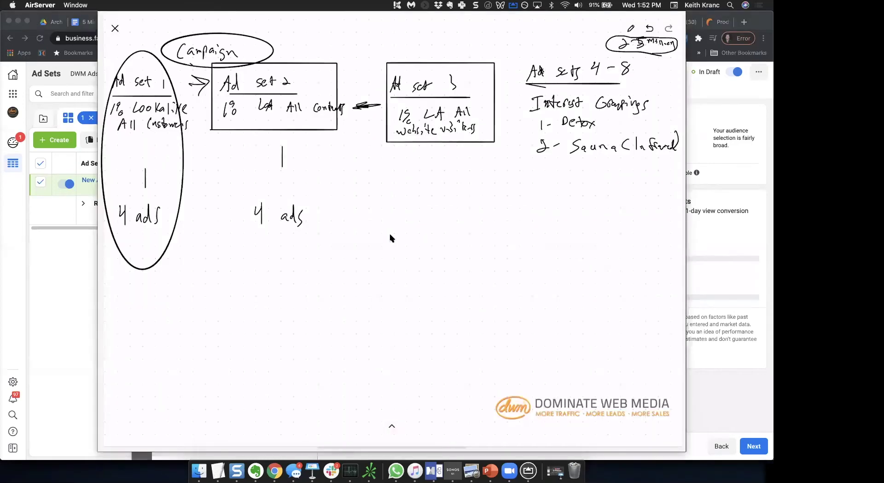
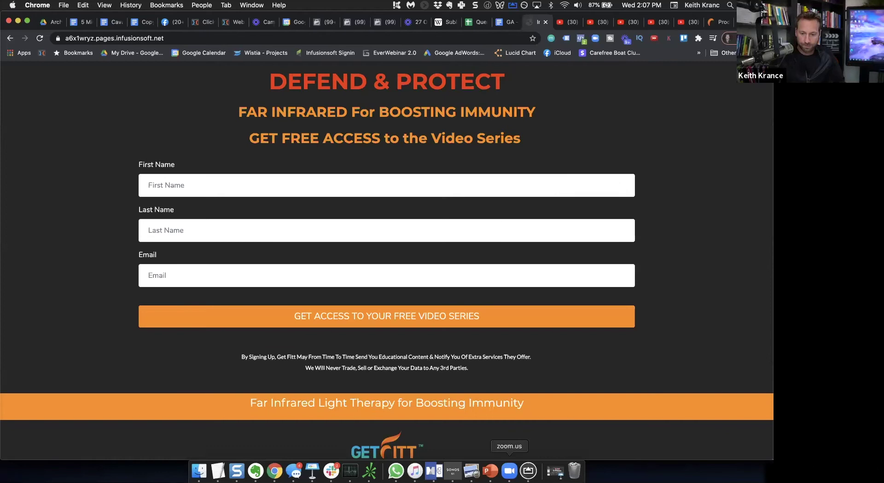
Step: Switch to the AirServer whiteboard and retrace the first letter of "Free video series" below the Webinar box
left_click(509, 471)
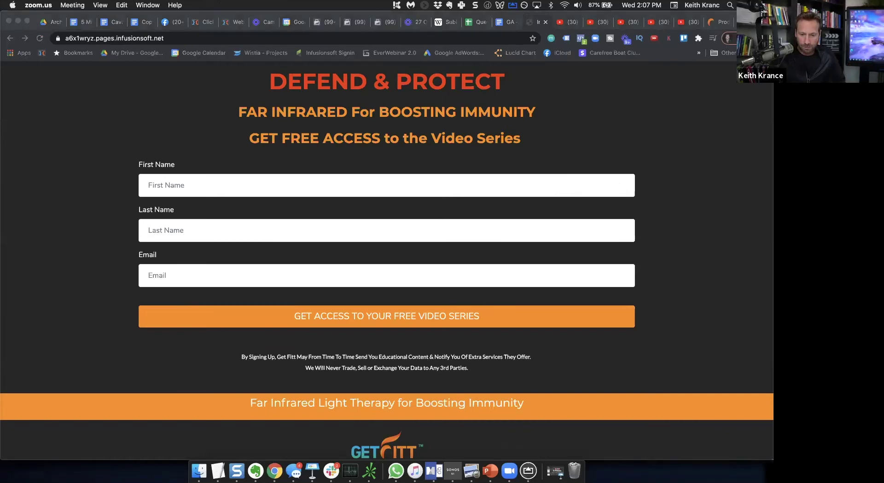
left_click(527, 471)
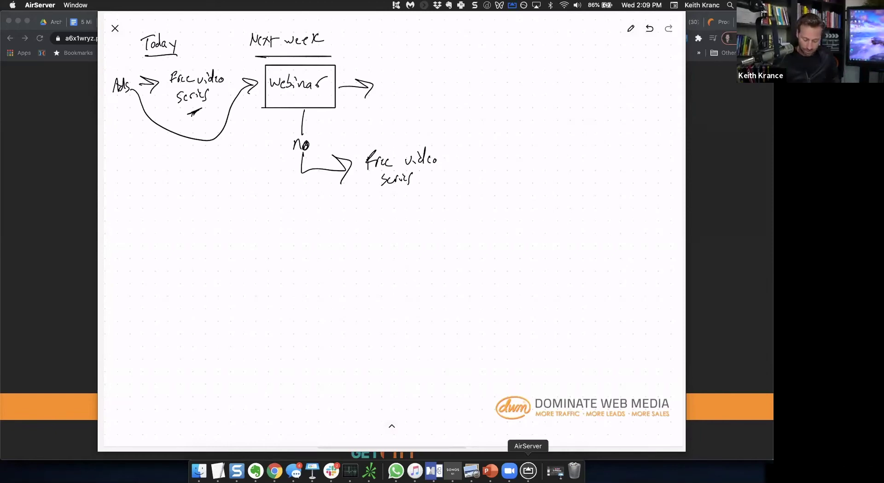
left_click_drag(372, 154, 364, 175)
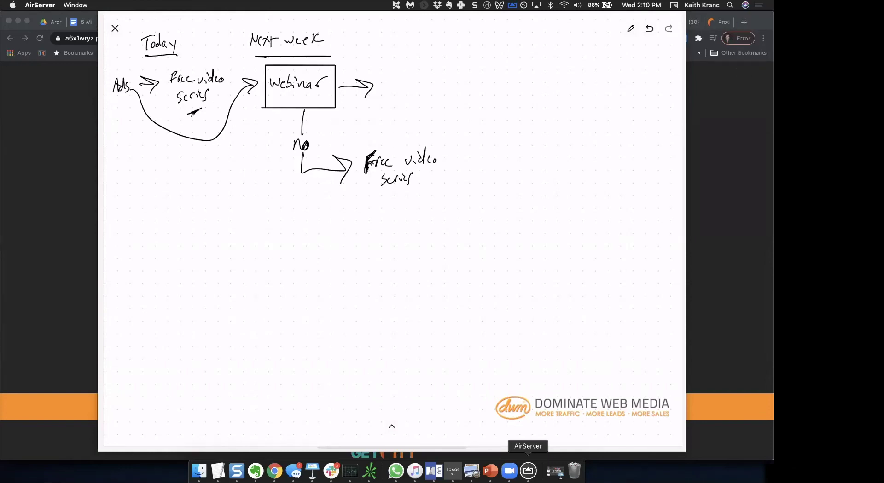
Step: Go back to the whiteboard's campaign plan page and handwrite "2 warm ad sets" below the ad set columns
scroll(391, 230, "left", 10)
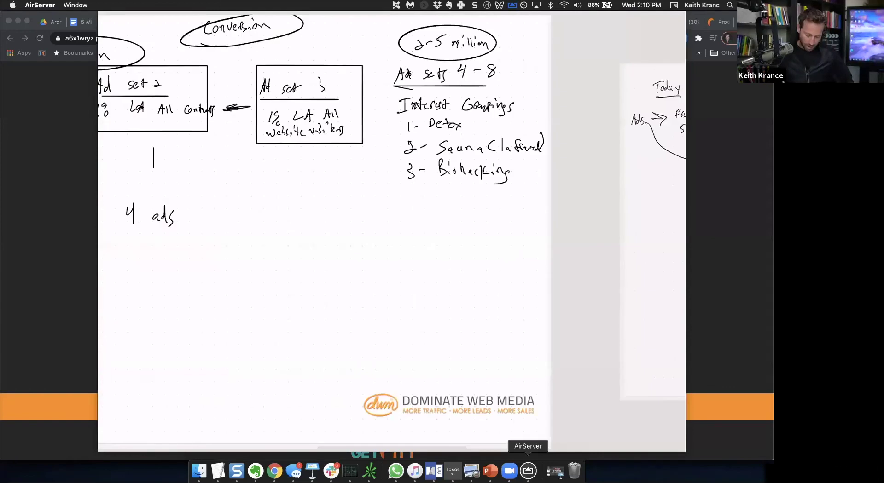
scroll(391, 230, "left", 5)
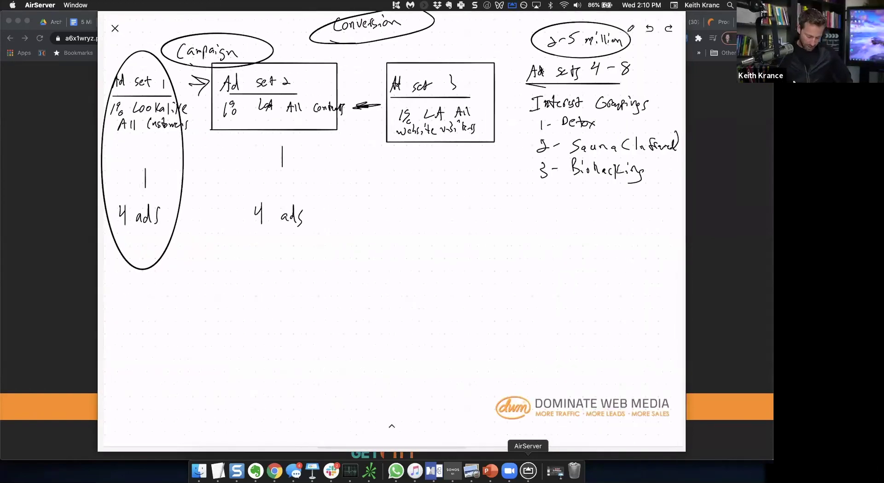
mouse_move(143, 312)
left_mouse_down()
mouse_move(163, 318)
mouse_move(173, 311)
left_mouse_up()
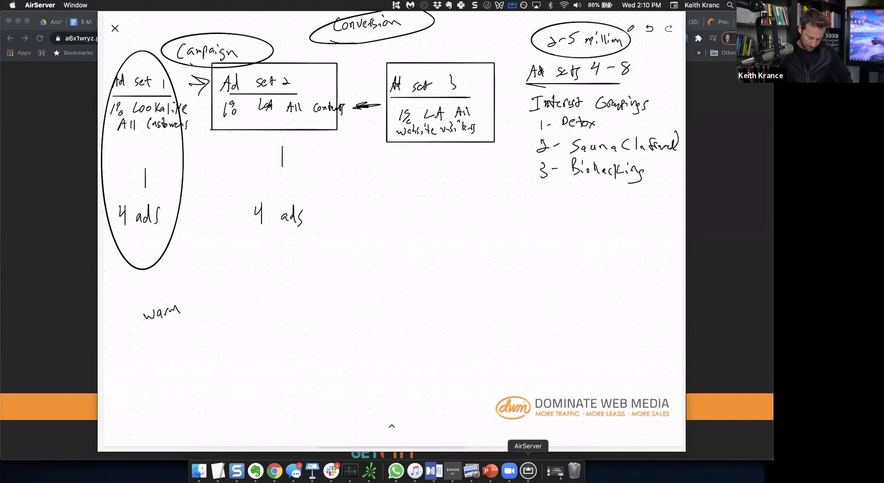
left_click_drag(120, 323, 127, 335)
left_click_drag(196, 303, 227, 304)
left_click_drag(232, 290, 235, 304)
left_click_drag(242, 290, 237, 301)
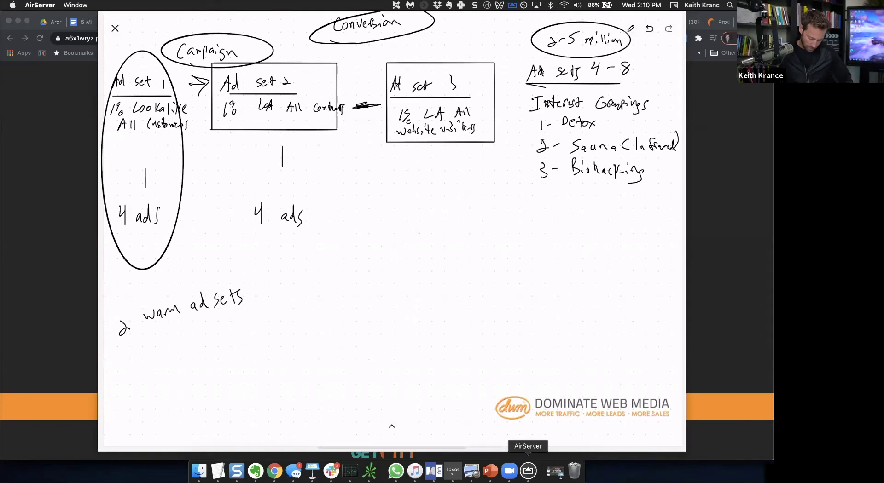
Step: Handwrite "1) Fans" as the first item under the warm ad sets heading
left_click_drag(159, 340, 162, 351)
left_click_drag(162, 330, 164, 353)
left_click_drag(191, 320, 185, 345)
left_click_drag(195, 331, 210, 339)
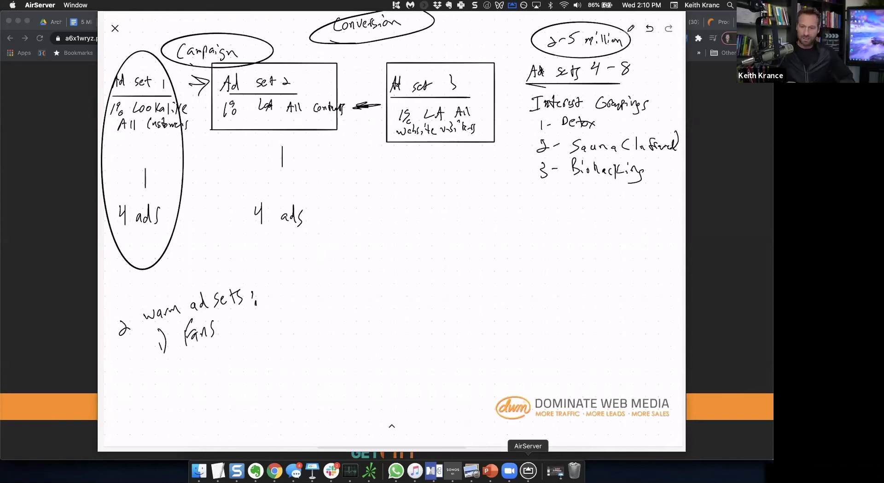
Step: Handwrite "2) All custom audiences" as the second item under the warm ad sets heading
left_click_drag(166, 375, 176, 364)
mouse_move(168, 354)
left_mouse_down()
mouse_move(177, 383)
mouse_move(198, 356)
left_mouse_up()
left_click_drag(197, 356, 202, 362)
left_click_drag(205, 355, 274, 334)
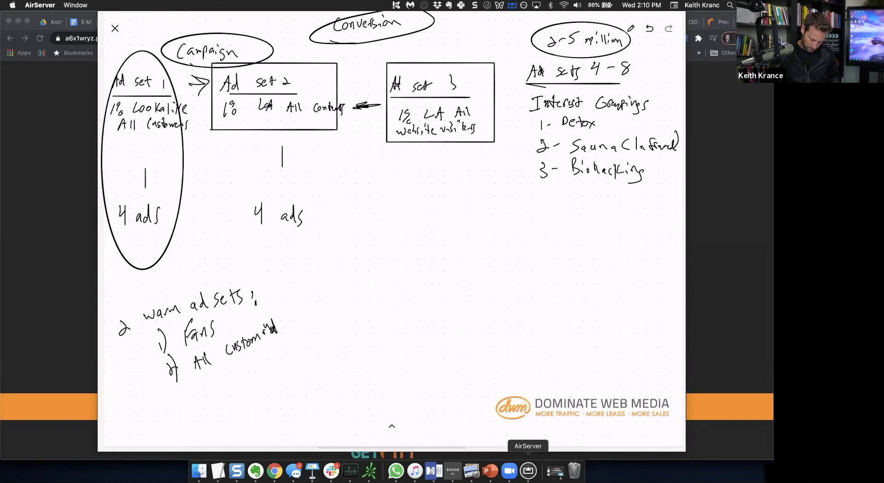
mouse_move(300, 313)
left_mouse_down()
mouse_move(307, 309)
mouse_move(304, 325)
left_mouse_up()
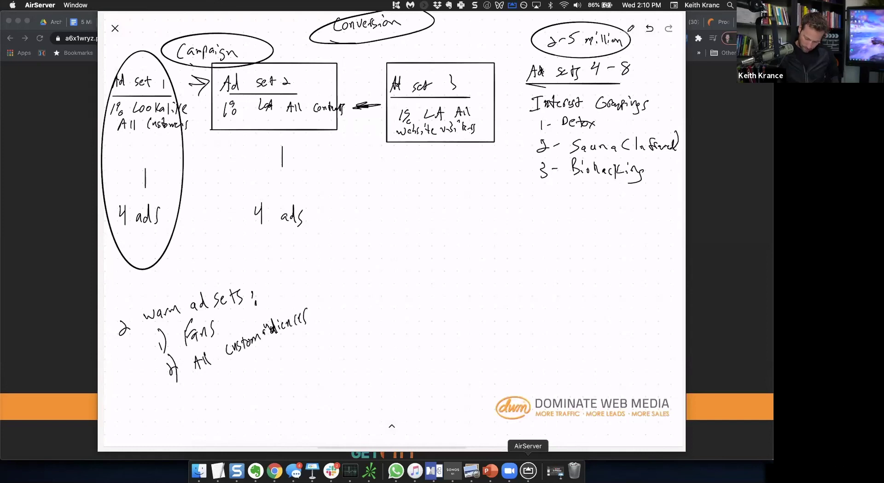
Step: Erase the cramped word "audiences" after "All custom" and rewrite it legibly as "Audiences"
left_click(391, 425)
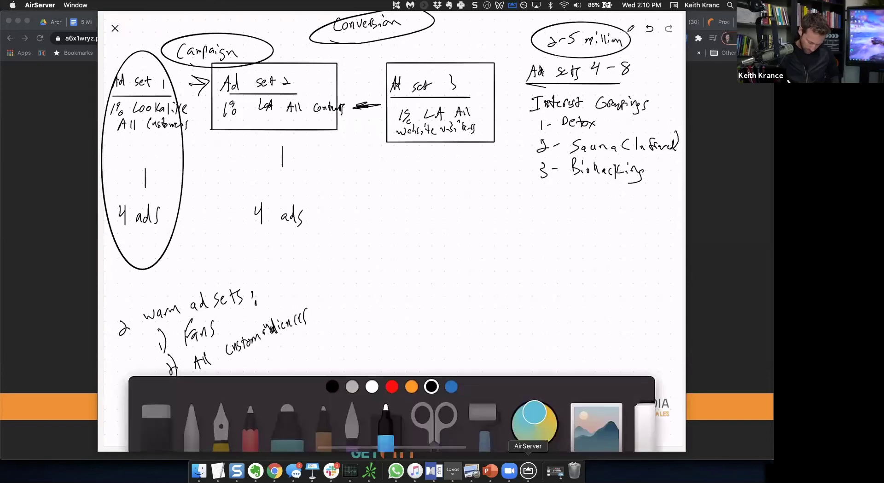
left_click_drag(266, 335, 306, 315)
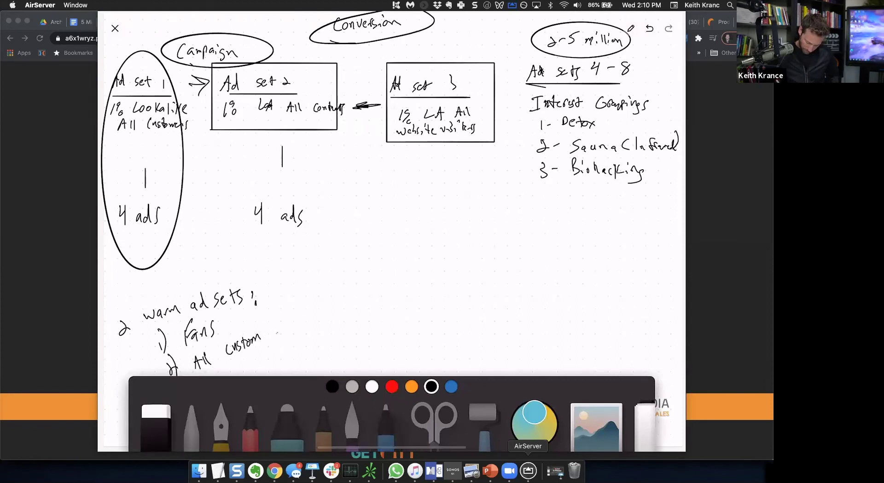
mouse_move(275, 333)
left_mouse_down()
mouse_move(281, 318)
mouse_move(305, 320)
left_mouse_up()
left_click_drag(311, 313, 318, 316)
Step: Handwrite "(website visitors, list customers, video viewers" beneath the custom audiences item
mouse_move(215, 372)
left_mouse_down()
mouse_move(220, 392)
mouse_move(237, 366)
mouse_move(282, 352)
left_mouse_up()
left_click_drag(284, 346, 302, 335)
left_click_drag(304, 345, 303, 349)
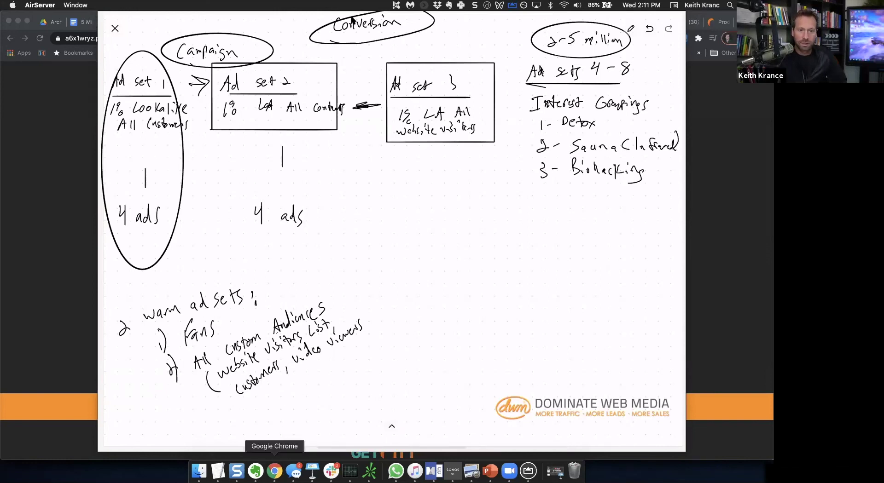
Step: Switch to the ad set in Chrome and bring up the targeting suggestions related to the Infrared sauna interest
key("super+Tab")
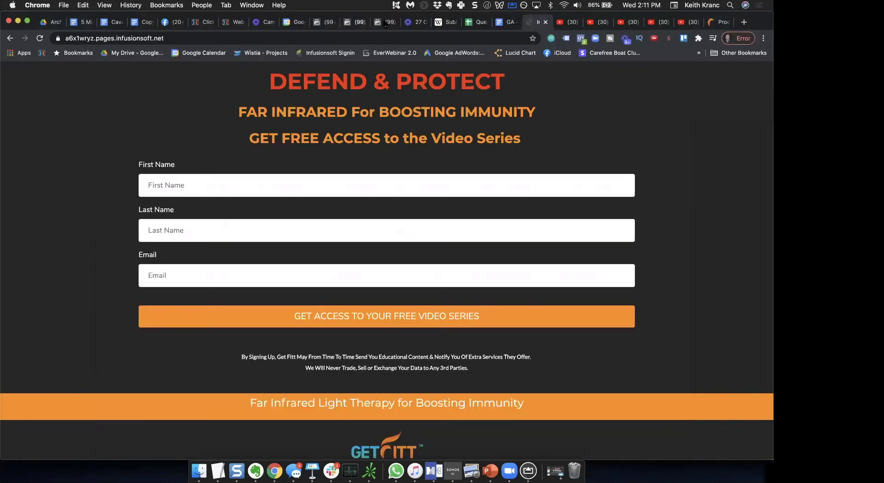
left_click(358, 24)
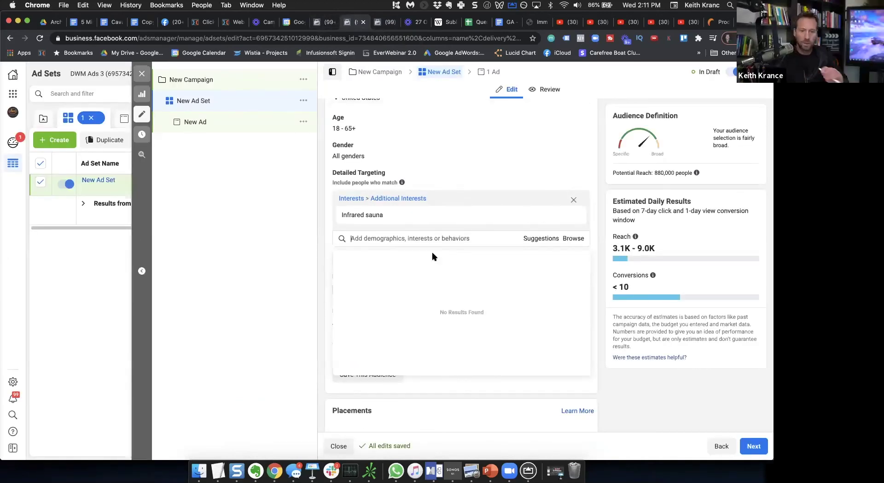
mouse_move(409, 216)
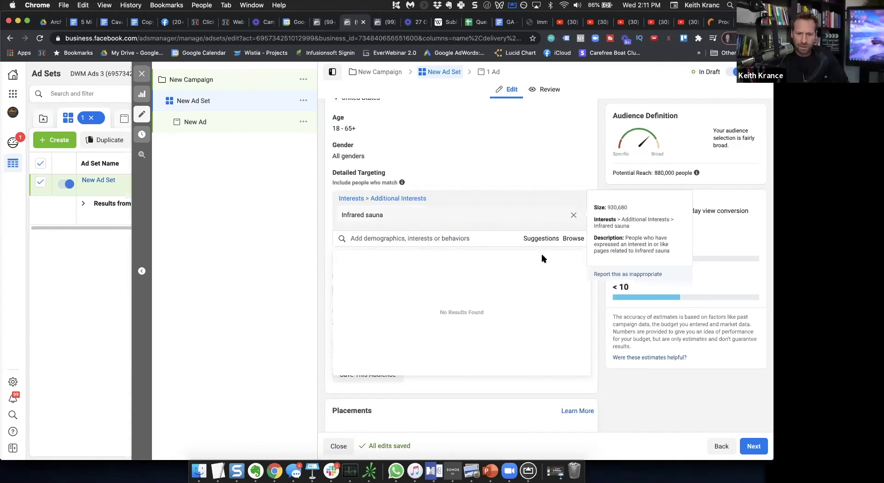
mouse_move(455, 216)
scroll(382, 215, "up", 2)
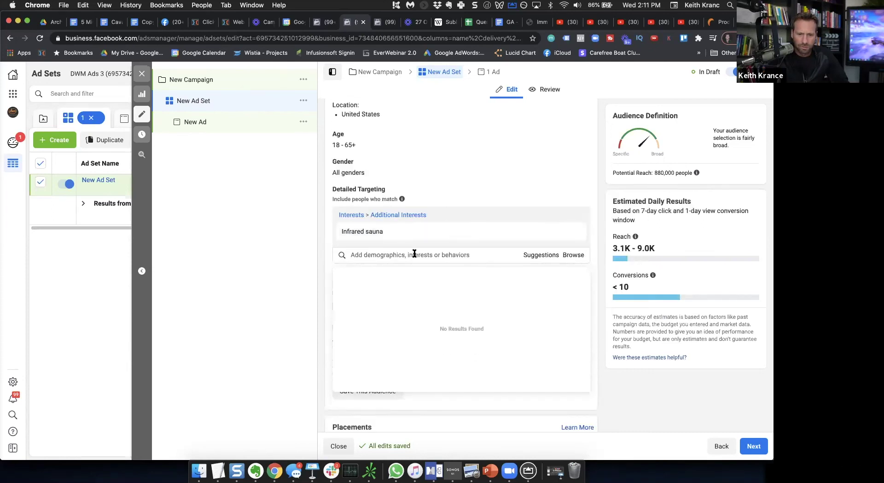
left_click(536, 259)
mouse_move(430, 235)
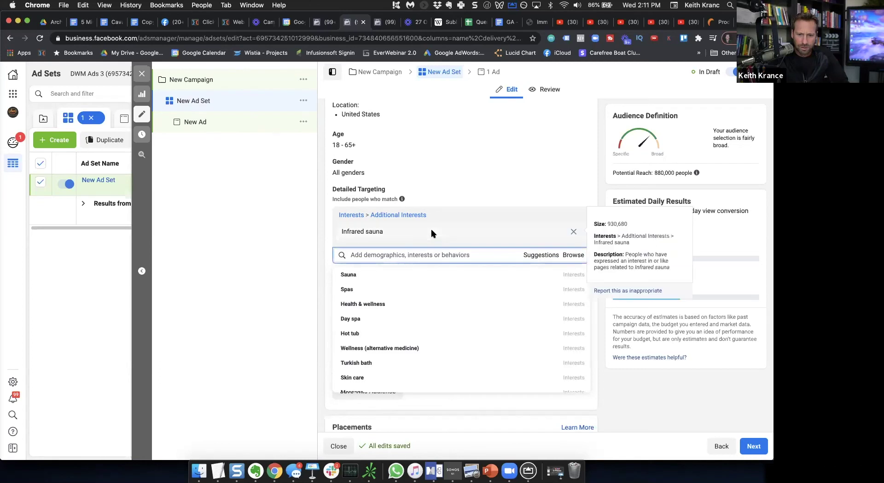
Step: Dismiss the targeting suggestions and highlight the potential reach of the Infrared sauna audience
left_click(594, 193)
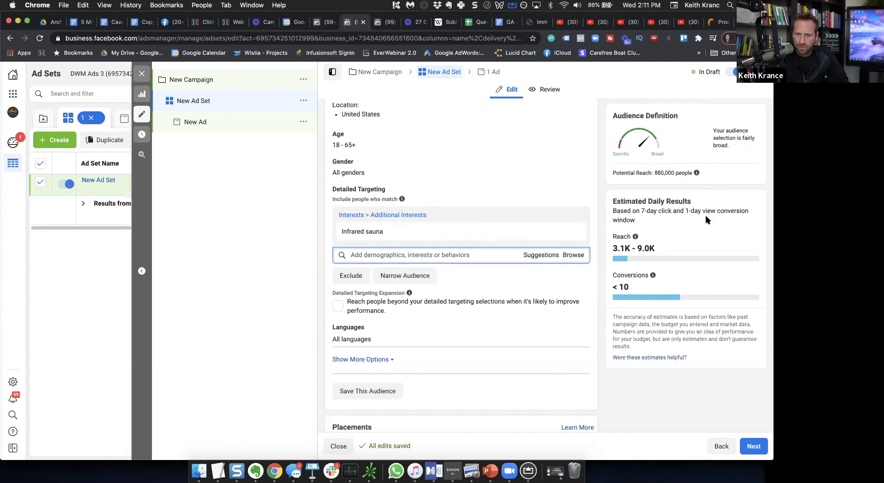
scroll(707, 218, "up", 3)
left_click_drag(657, 173, 702, 175)
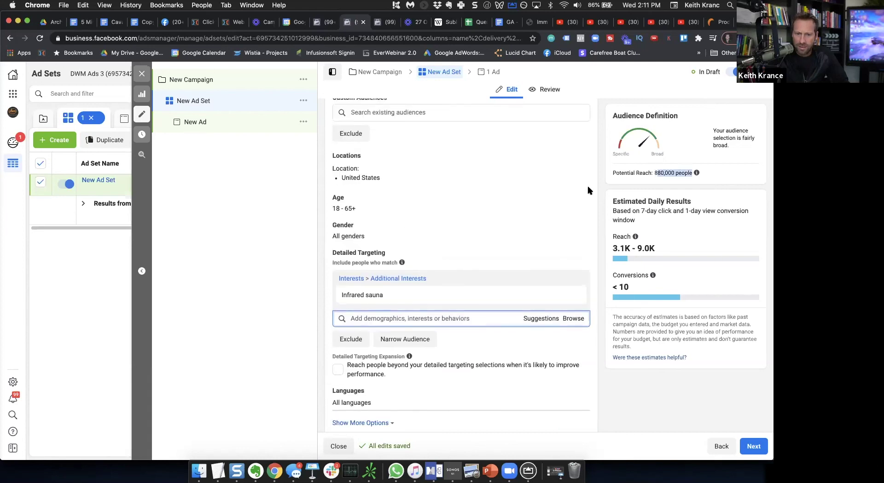
Step: Review the ad set's audience, placements, optimization, budget and schedule, and conversion settings
left_click(433, 237)
scroll(433, 237, "up", 1)
scroll(433, 237, "up", 8)
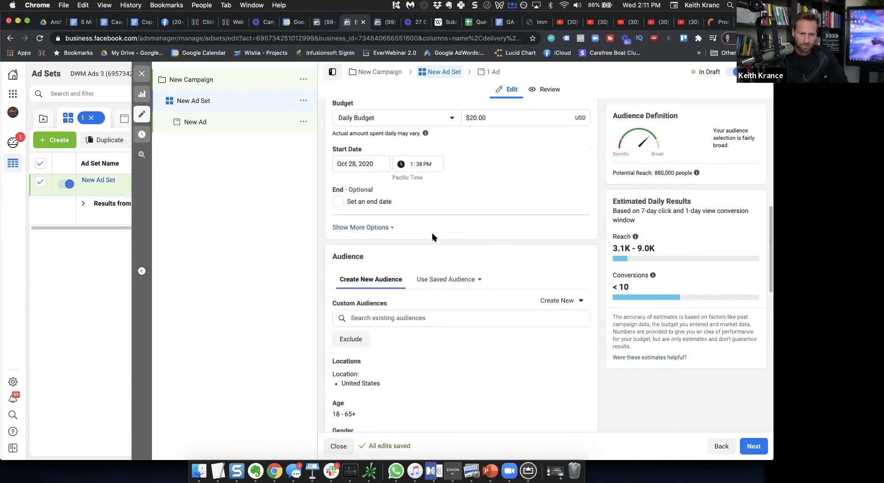
scroll(432, 237, "down", 5)
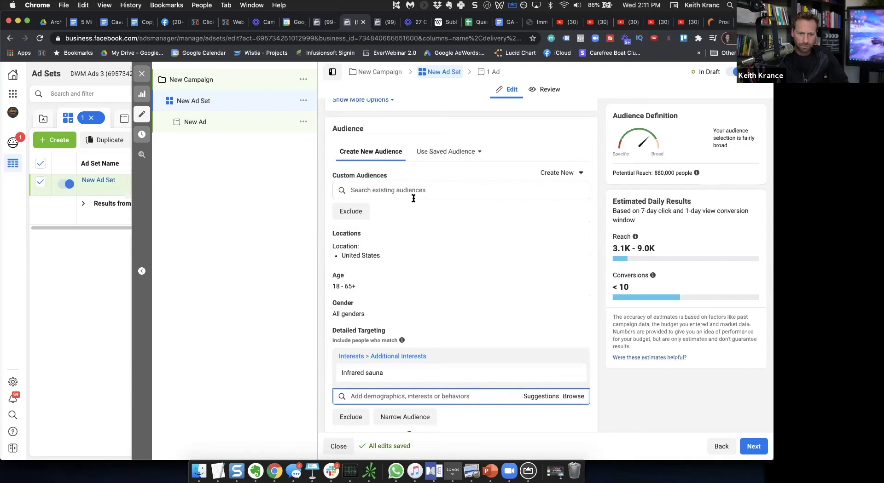
scroll(415, 299, "down", 7)
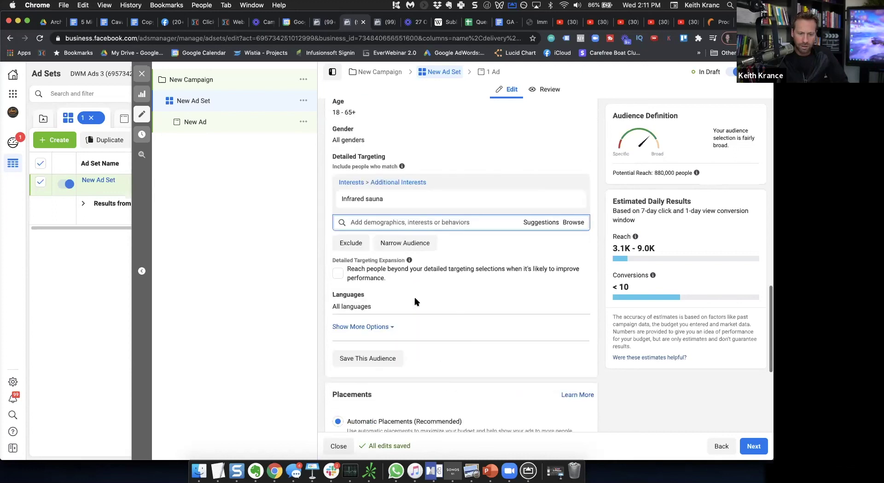
scroll(416, 301, "down", 9)
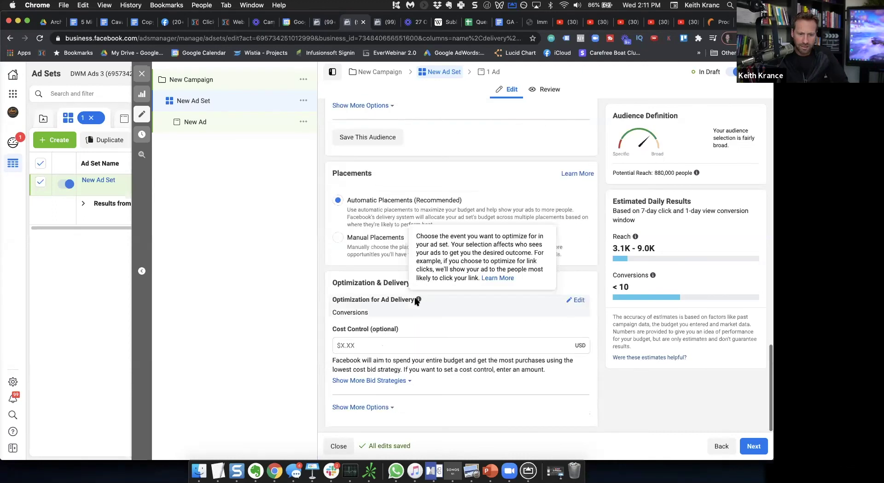
scroll(416, 302, "up", 9)
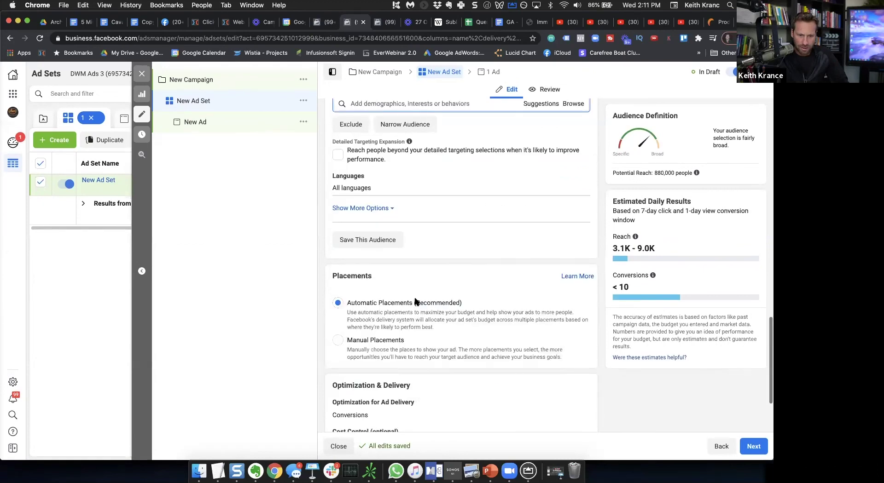
scroll(416, 301, "up", 5)
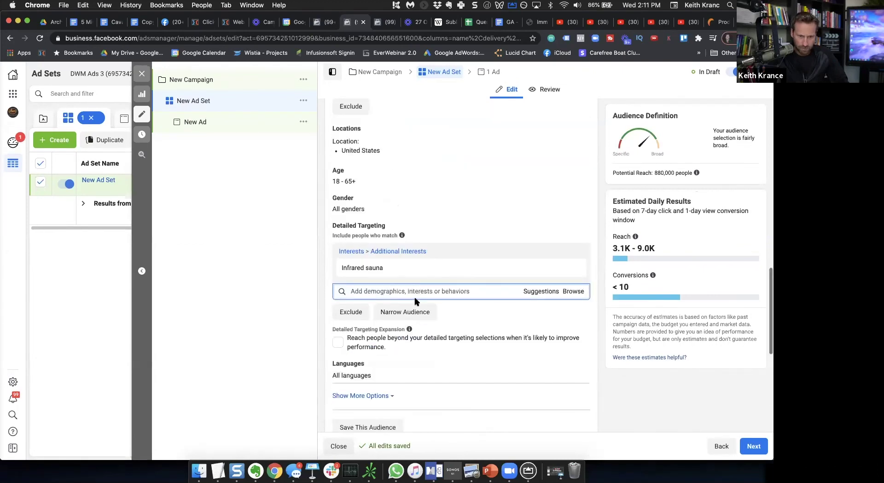
scroll(415, 301, "up", 10)
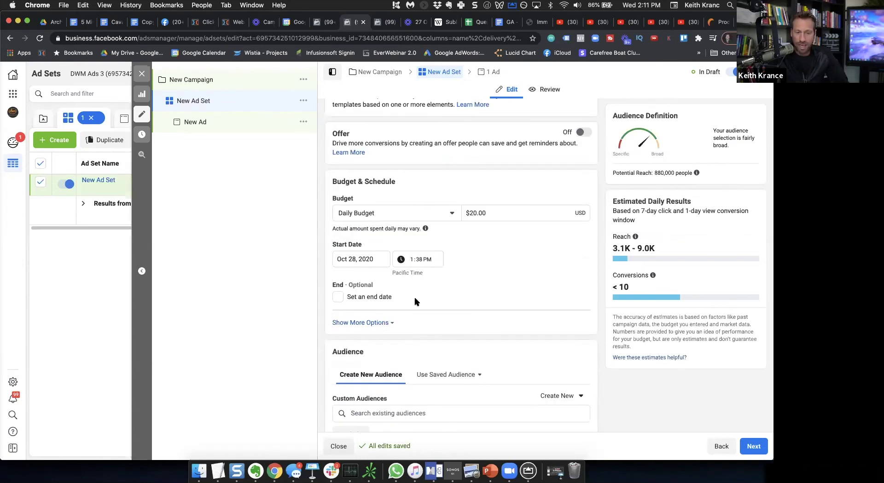
scroll(415, 299, "up", 8)
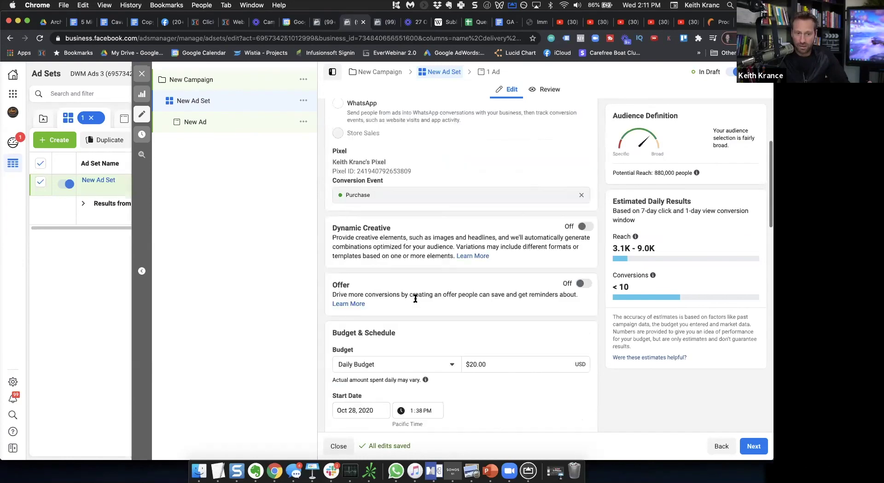
scroll(415, 302, "up", 4)
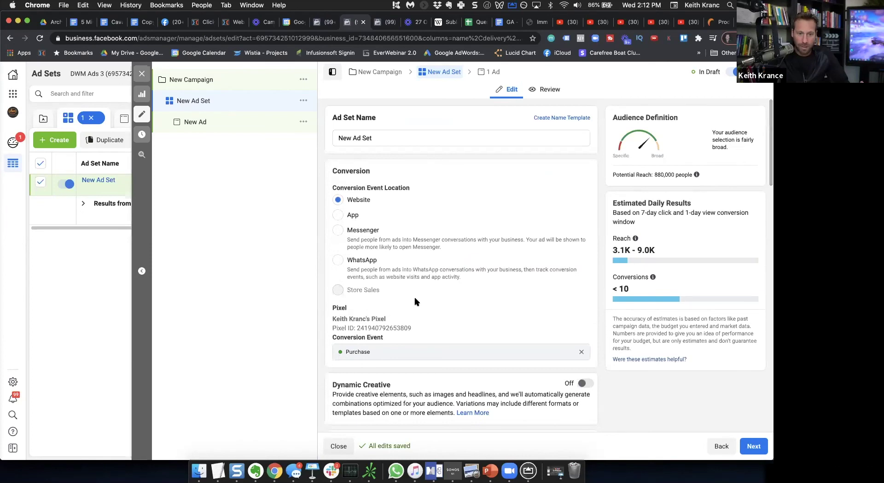
Step: Expand the ad set's additional audience options and set the connection type to "People who like your Page"
scroll(416, 301, "down", 18)
scroll(415, 302, "down", 10)
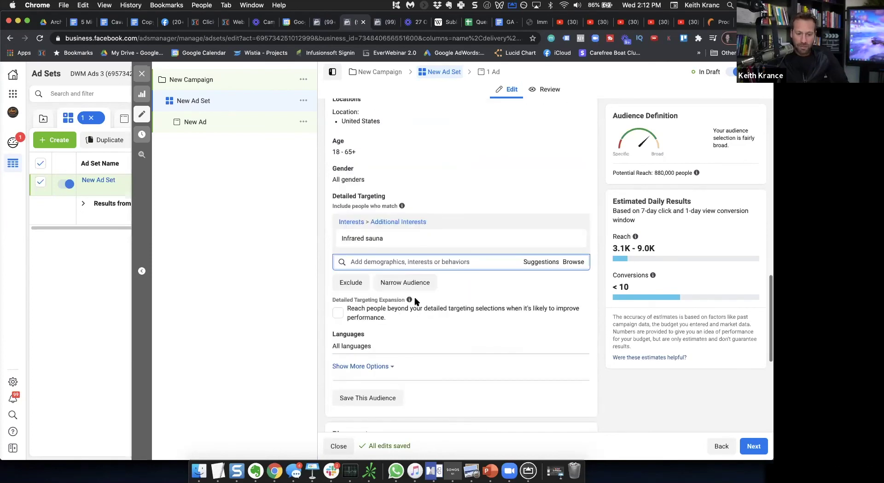
left_click(385, 288)
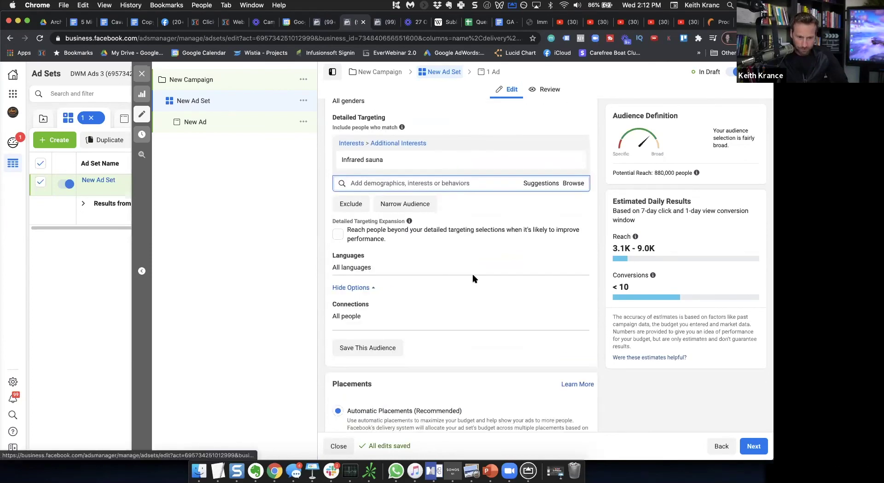
scroll(388, 291, "down", 2)
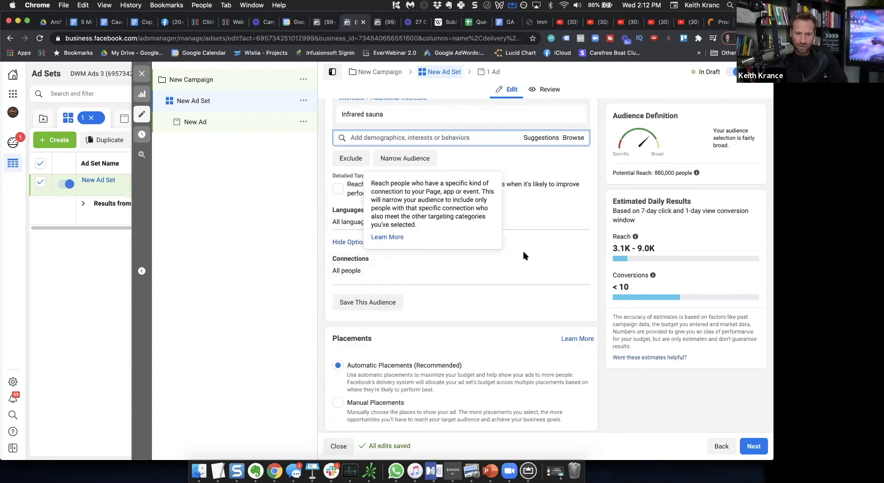
left_click(584, 266)
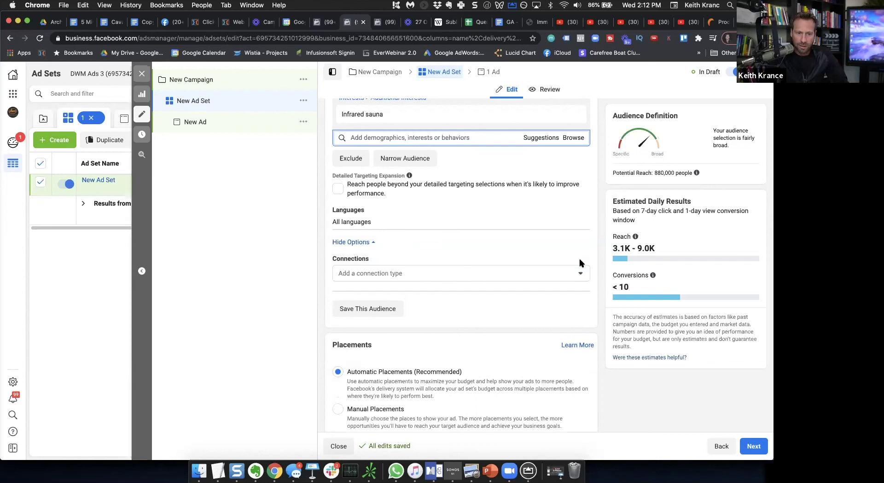
left_click(444, 275)
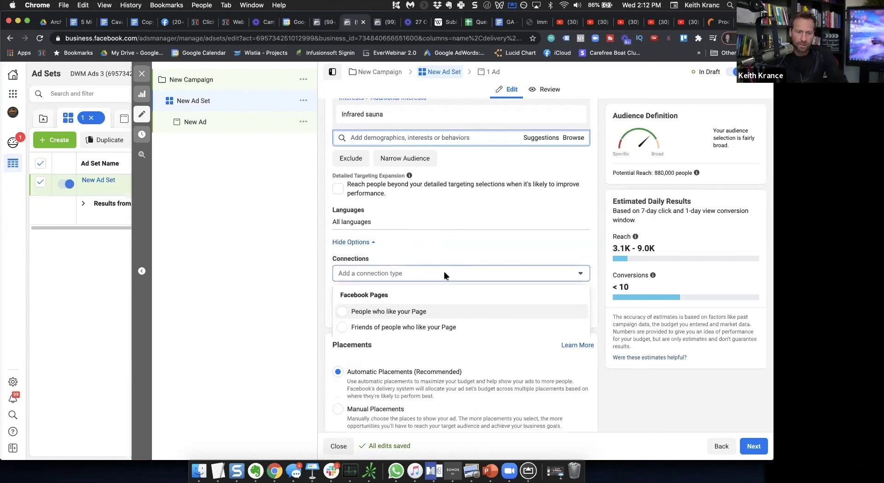
left_click(345, 311)
Step: Add the Dominate Web Media Page as the connection that limits the audience
left_click(374, 297)
type("do")
key("BackSpace")
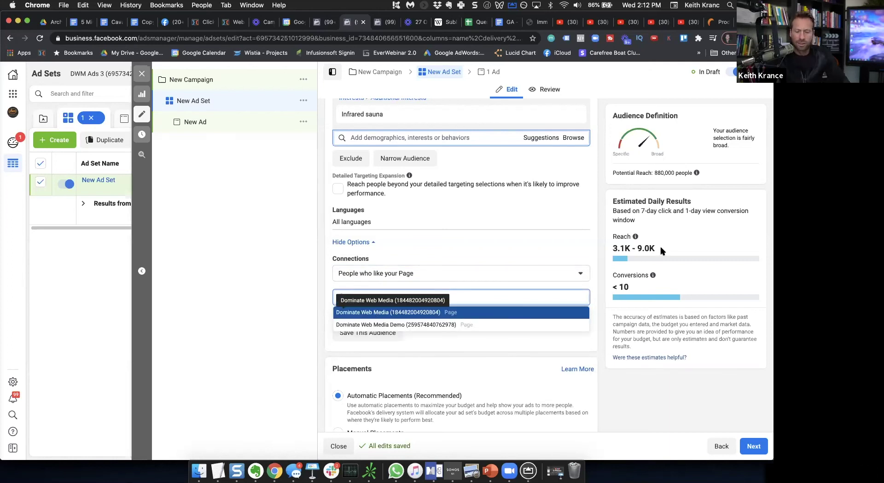
key("Return")
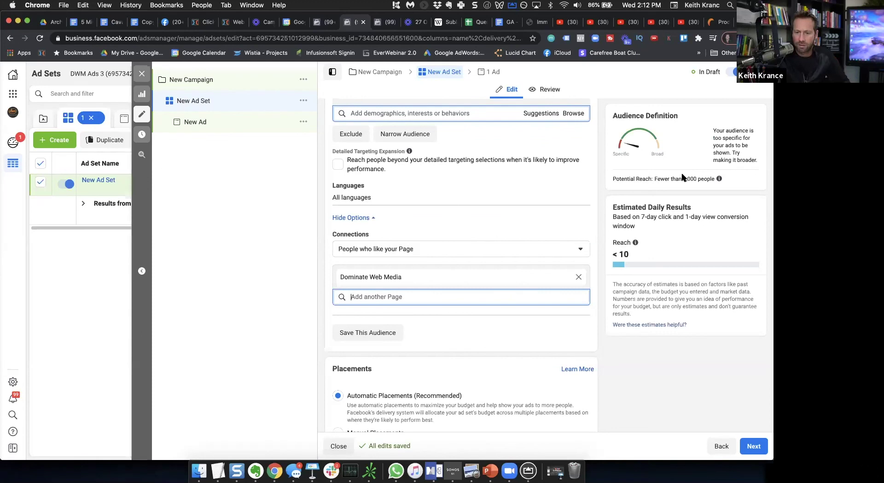
Step: Remove the Dominate Web Media Page from the ad set's connections
left_click(331, 275)
scroll(336, 295, "up", 1)
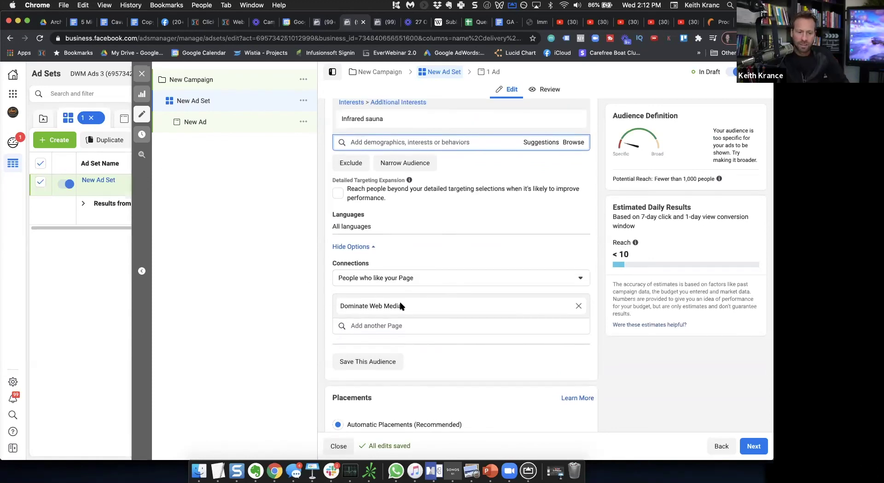
scroll(449, 238, "up", 2)
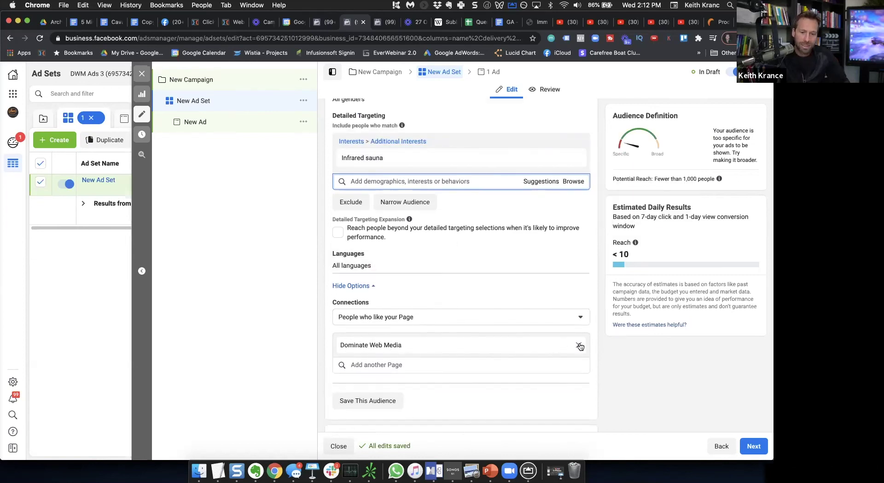
left_click(579, 345)
scroll(577, 344, "up", 5)
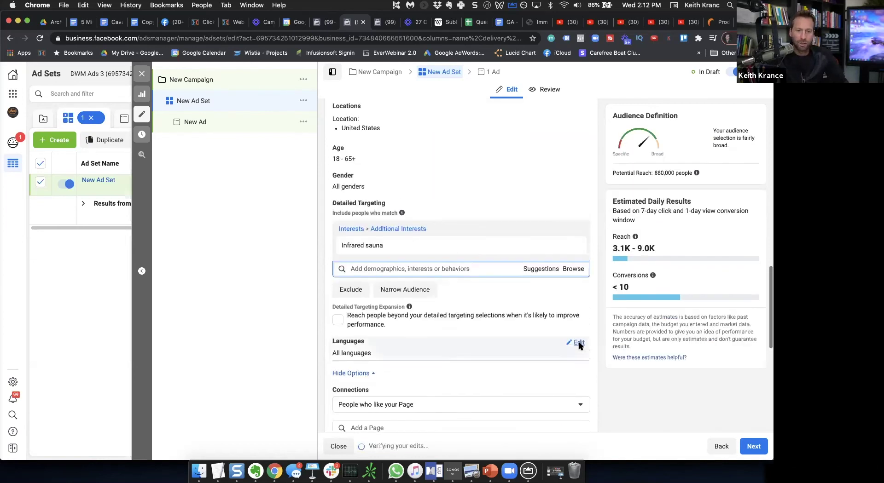
Step: Locate the custom audiences search, and check the warm ad sets on the AirServer whiteboard before returning to the ad set in Chrome
left_click(391, 164)
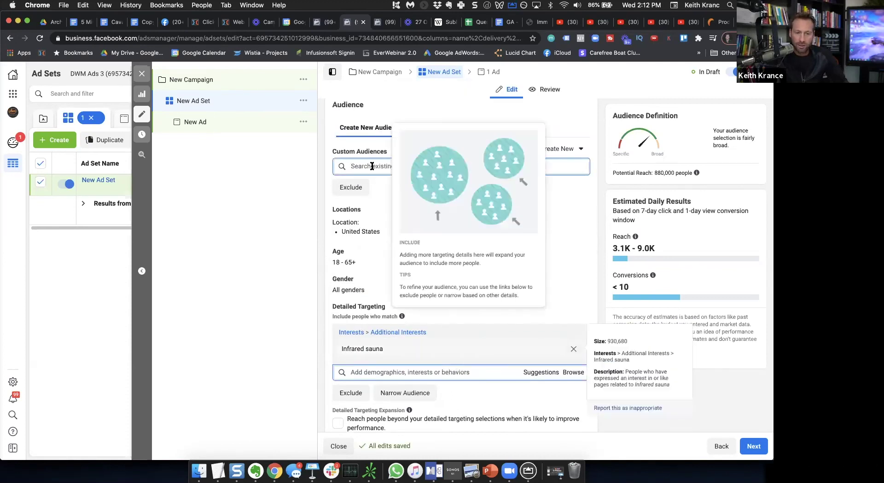
left_click(309, 356)
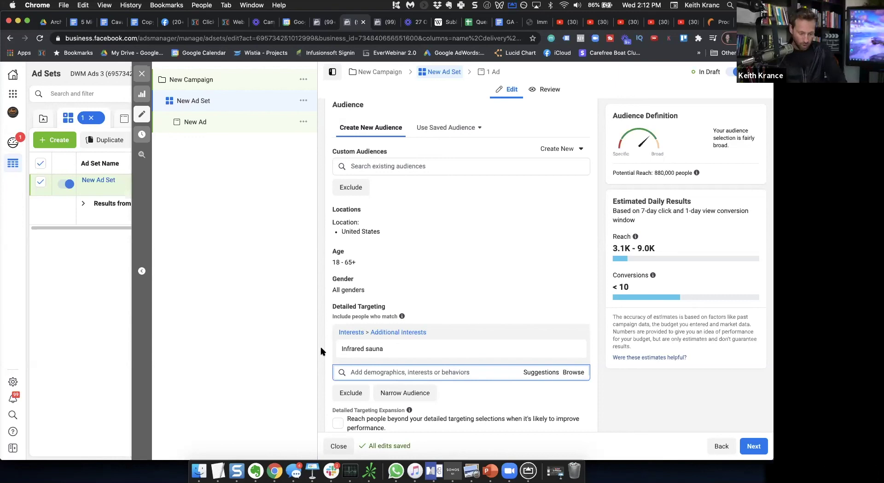
key("super+Tab")
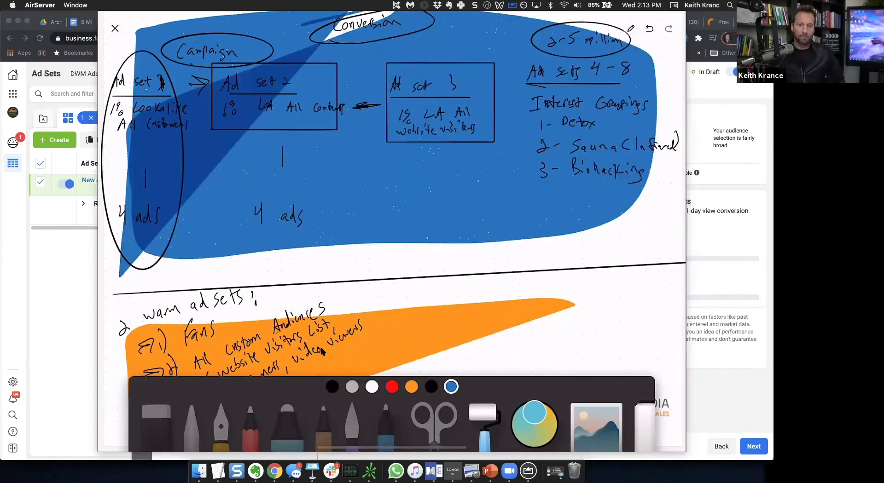
left_click(56, 276)
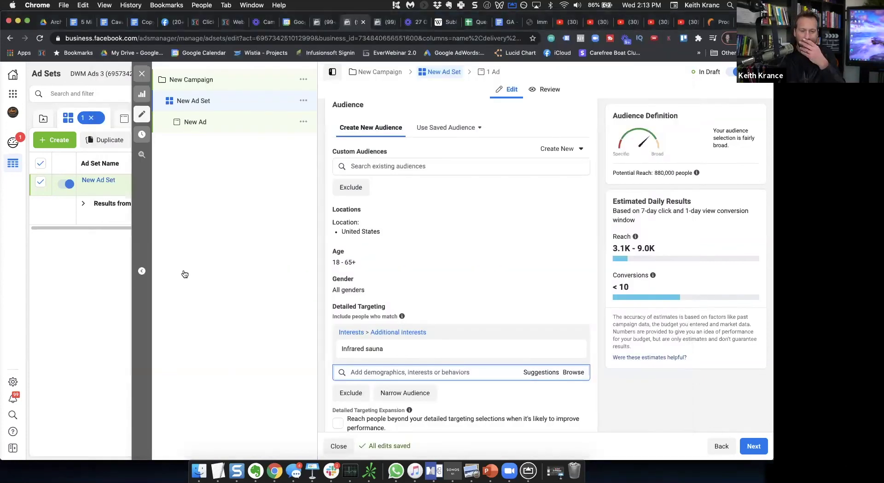